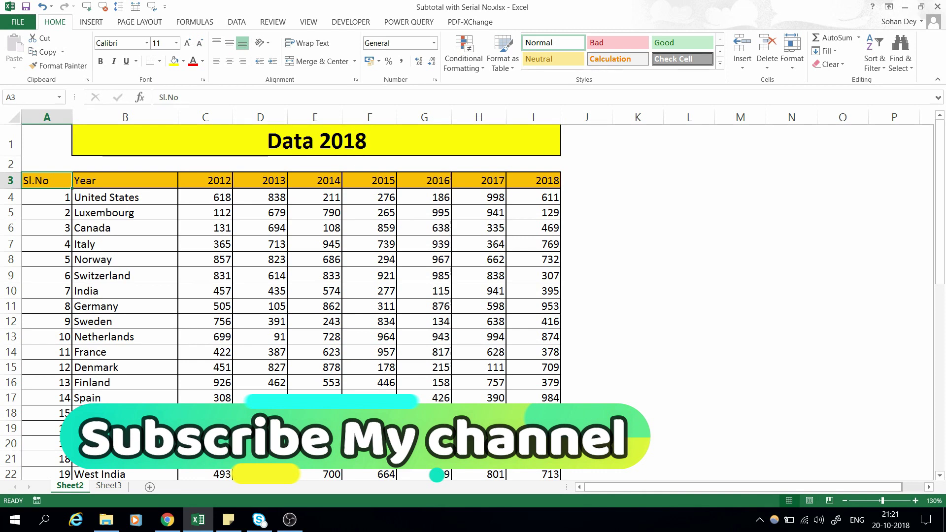
# Step: Turn on header filters and filter the Year column to Canada and United States
pyautogui.click(11, 180)
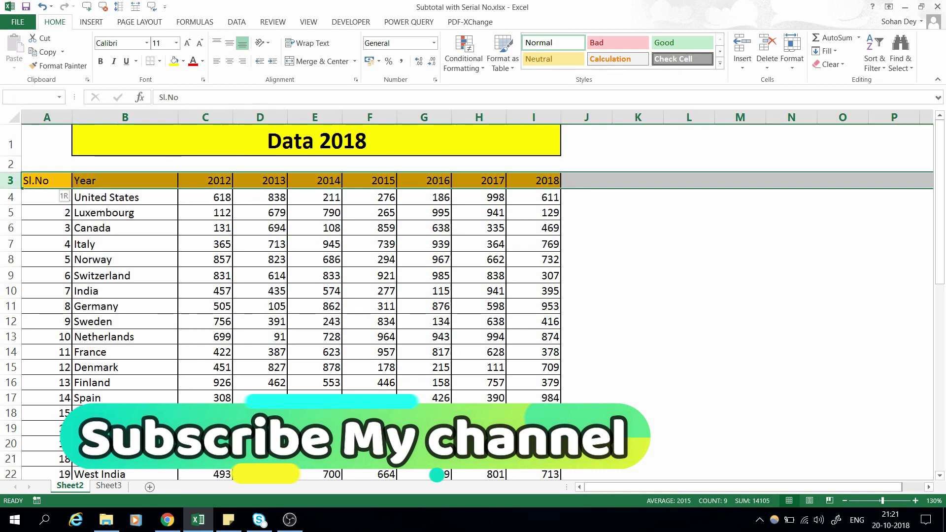
pyautogui.hotkey('ctrl', 'shift', 'l')
pyautogui.click(35, 180)
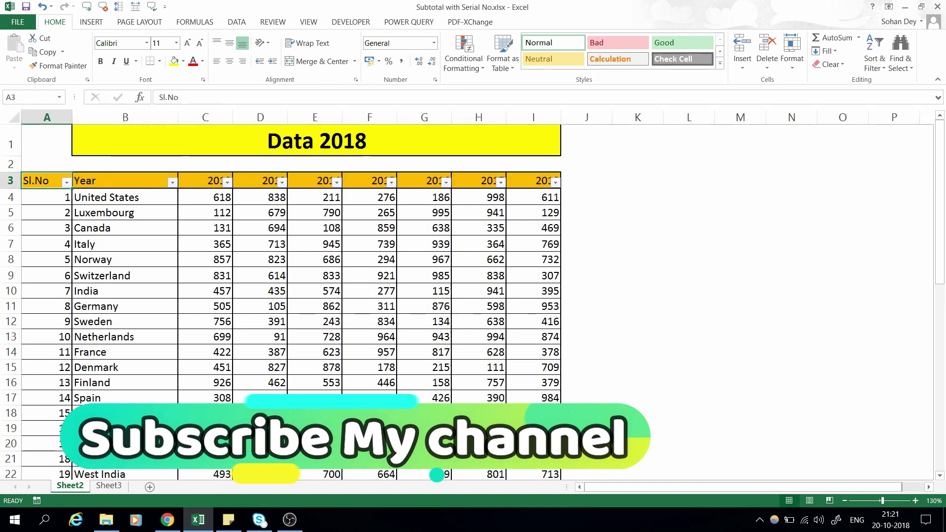
pyautogui.click(125, 180)
pyautogui.click(171, 182)
pyautogui.click(47, 302)
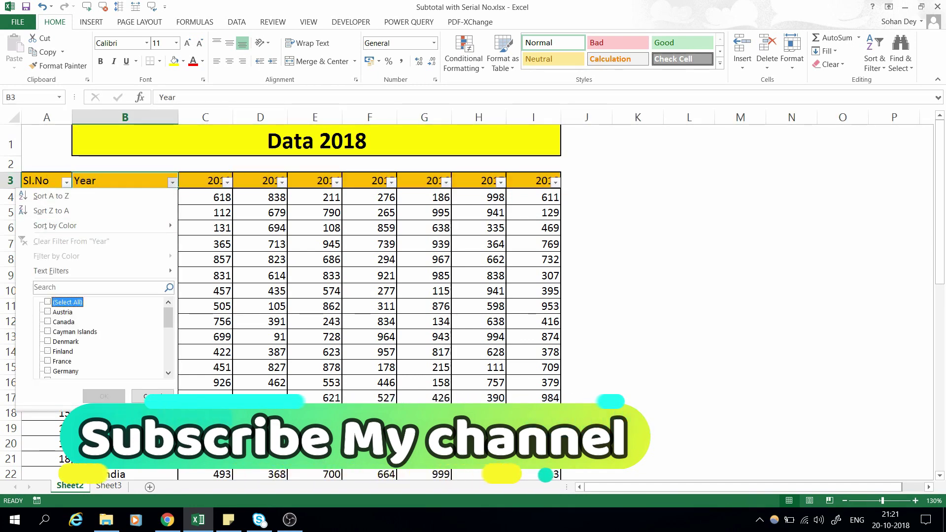
pyautogui.press('Down')
pyautogui.press('Down')
pyautogui.press('space')
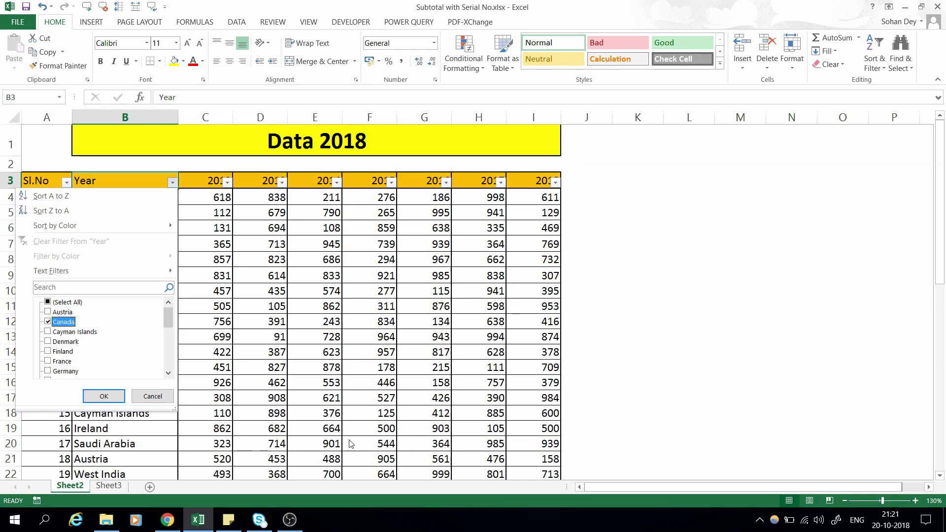
pyautogui.press('u')
pyautogui.press('space')
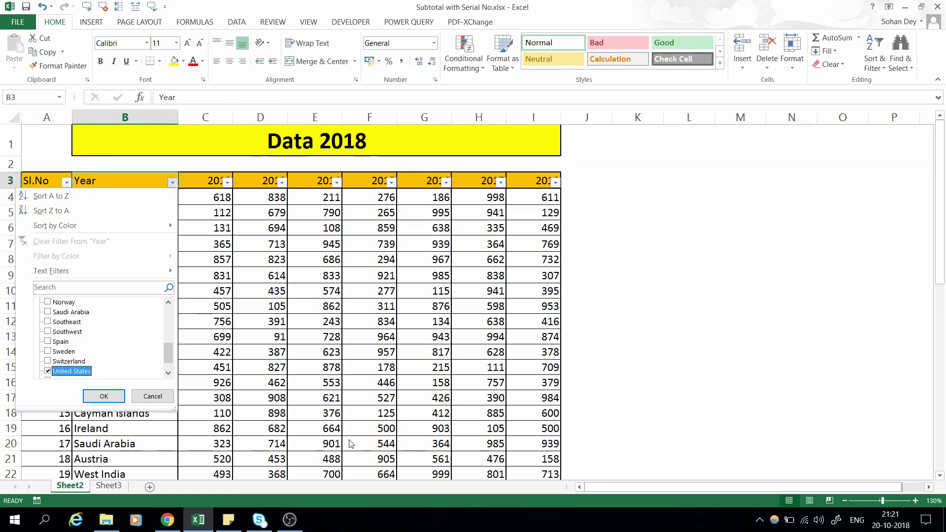
pyautogui.press('Return')
# Step: Select the visible Sl.No values and inspect the SUBTOTAL formula in A4
pyautogui.press('Left')
pyautogui.press('Down')
pyautogui.press('Right')
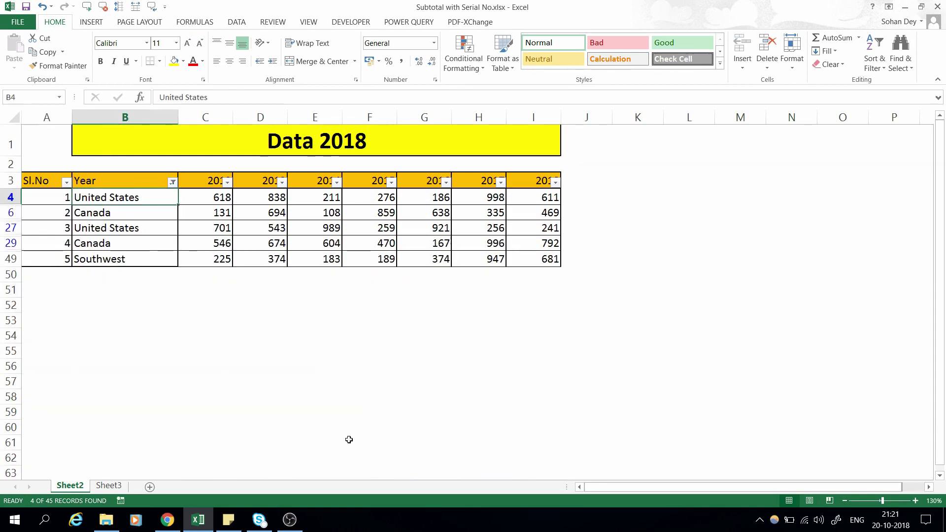
pyautogui.hotkey('ctrl', 'shift', 'Down')
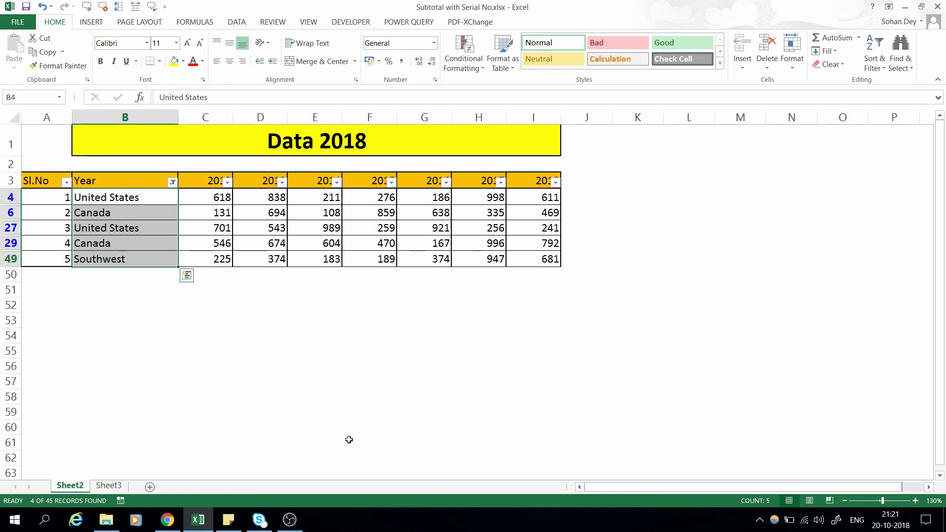
pyautogui.press('Left')
pyautogui.hotkey('ctrl', 'shift', 'Down')
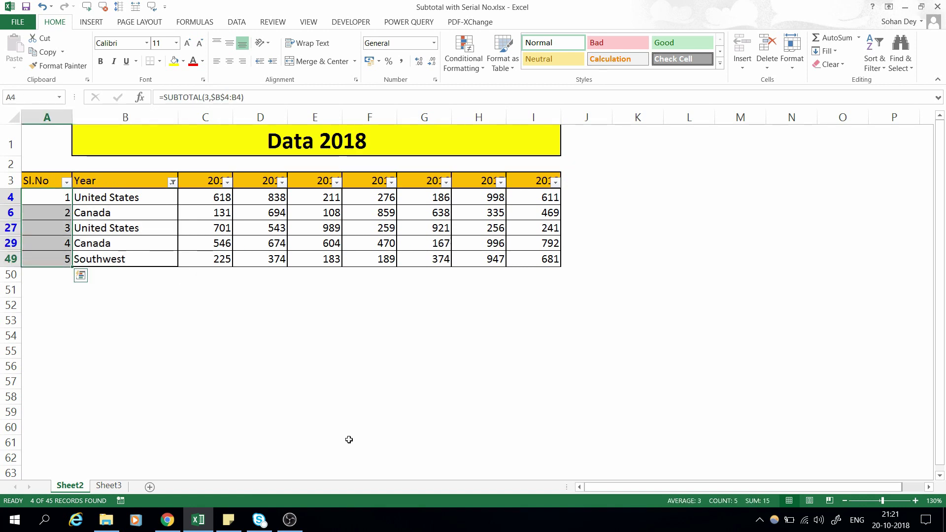
pyautogui.click(55, 202)
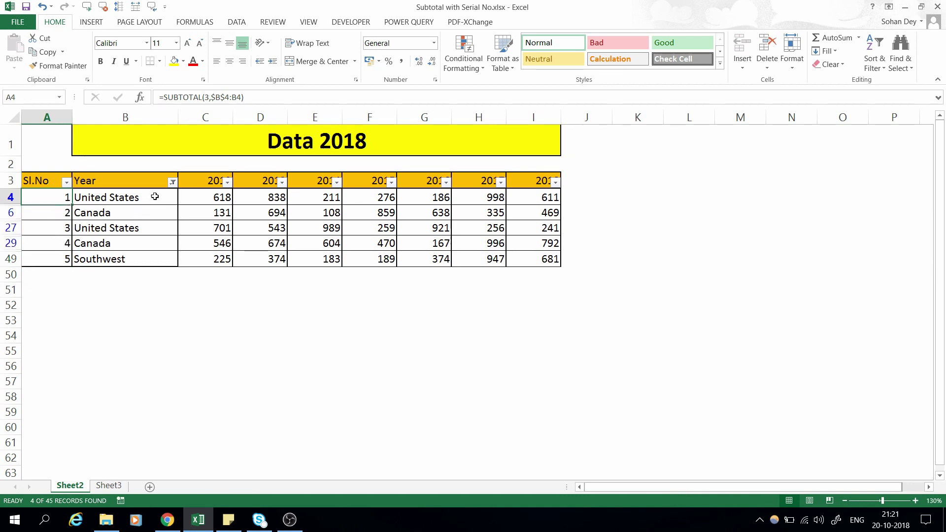
# Step: Change the Year filter to Austria, Denmark and United States, dropping Canada
pyautogui.click(172, 181)
pyautogui.click(49, 321)
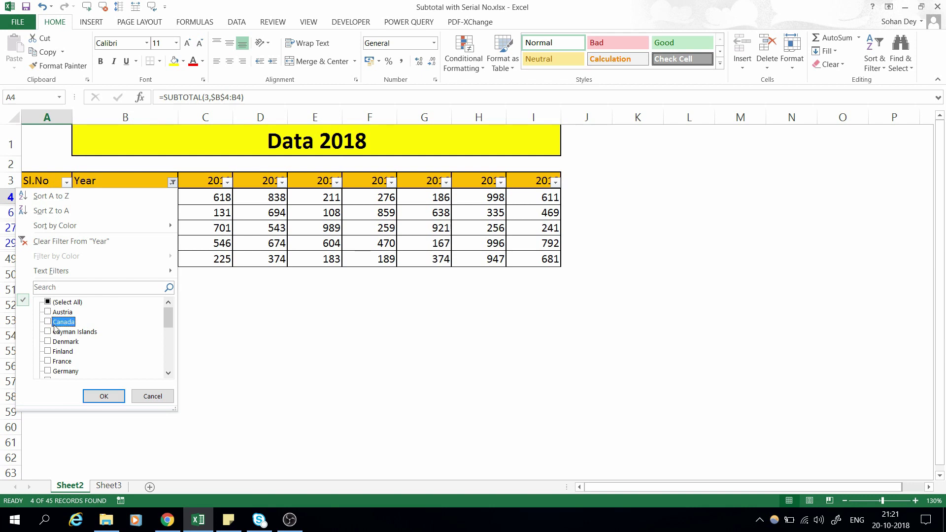
pyautogui.click(54, 312)
pyautogui.scroll(-1, 54, 339)
pyautogui.scroll(-2, 54, 339)
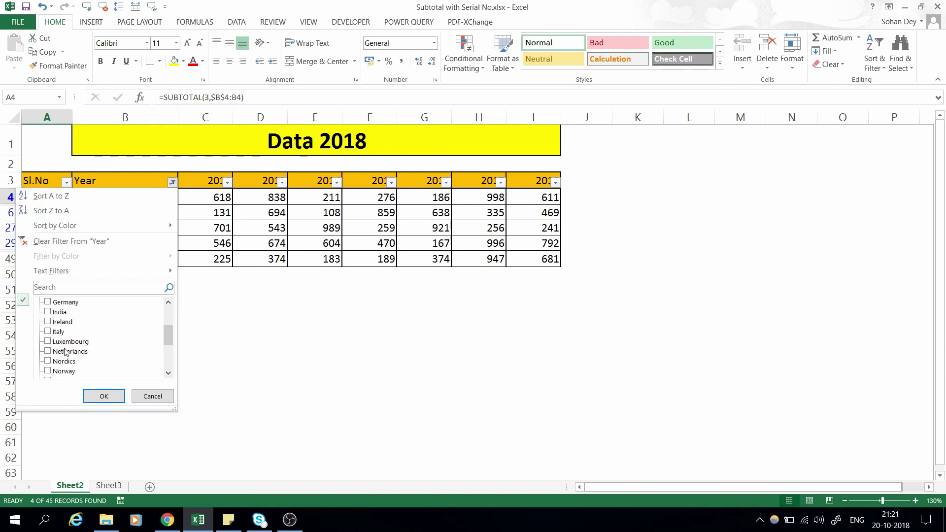
pyautogui.scroll(2, 51, 337)
pyautogui.scroll(-1, 49, 334)
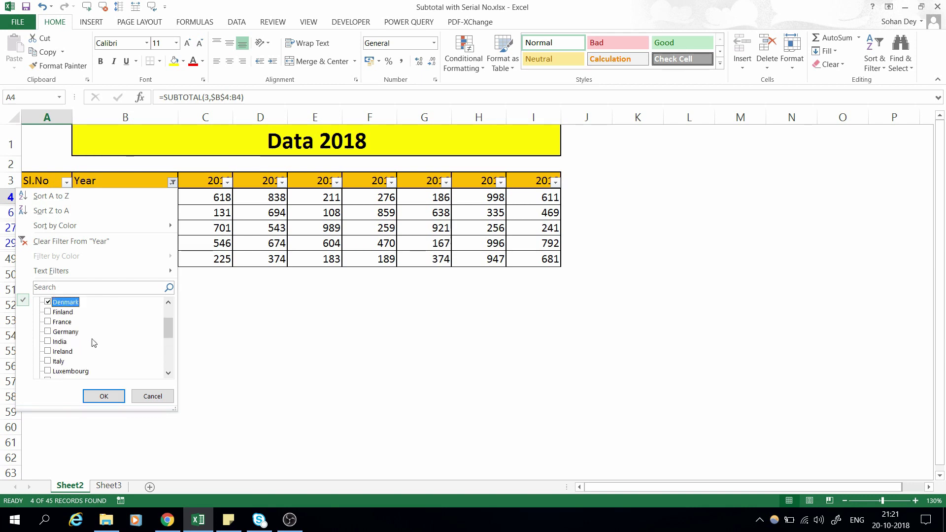
pyautogui.scroll(-1, 55, 340)
pyautogui.scroll(-2, 69, 364)
pyautogui.scroll(-1, 70, 366)
pyautogui.click(62, 358)
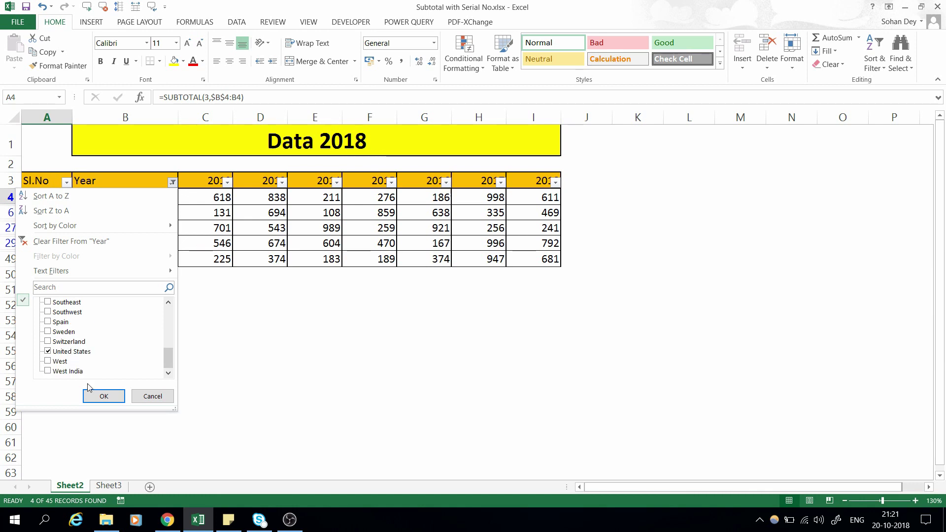
pyautogui.click(101, 397)
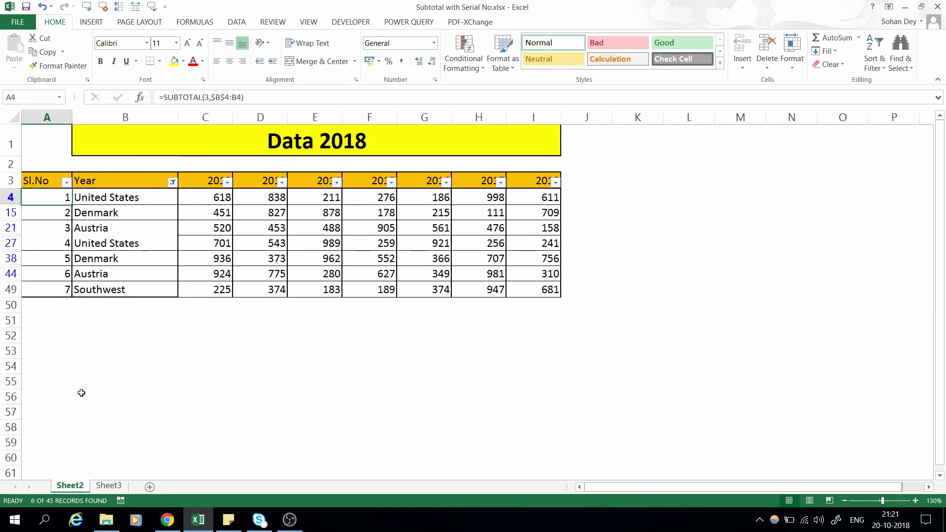
# Step: Select the renumbered Sl.No values and visible country names to check them
pyautogui.hotkey('ctrl', 'shift', 'Down')
pyautogui.press('Right')
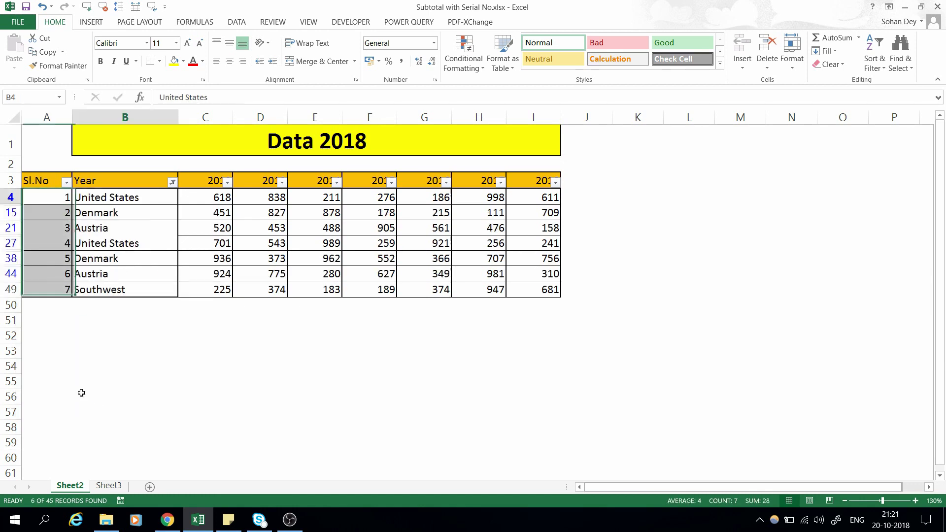
pyautogui.hotkey('ctrl', 'shift', 'Down')
pyautogui.press('Up')
pyautogui.press('Left')
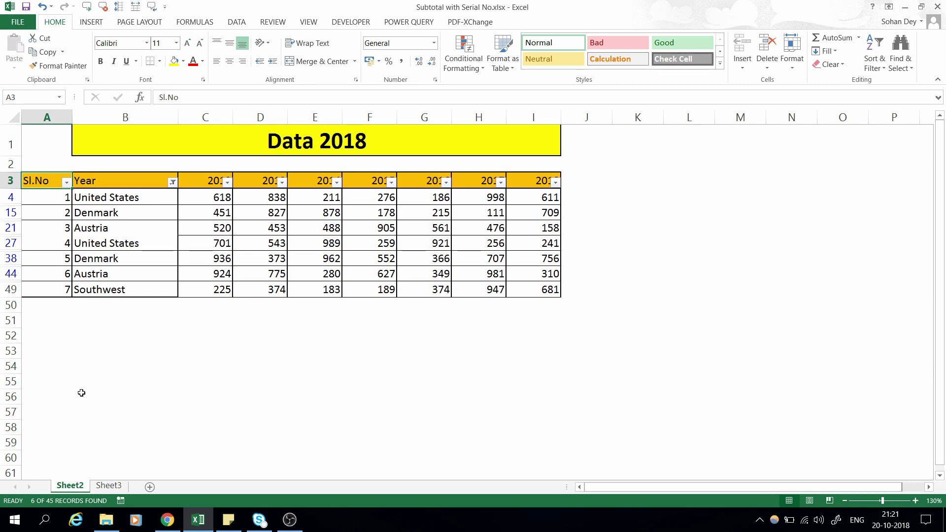
pyautogui.hotkey('ctrl', 'shift', 'Right')
pyautogui.hotkey('ctrl', 'shift', 'Down')
pyautogui.hotkey('alt', ';')
pyautogui.hotkey('ctrl', 'c')
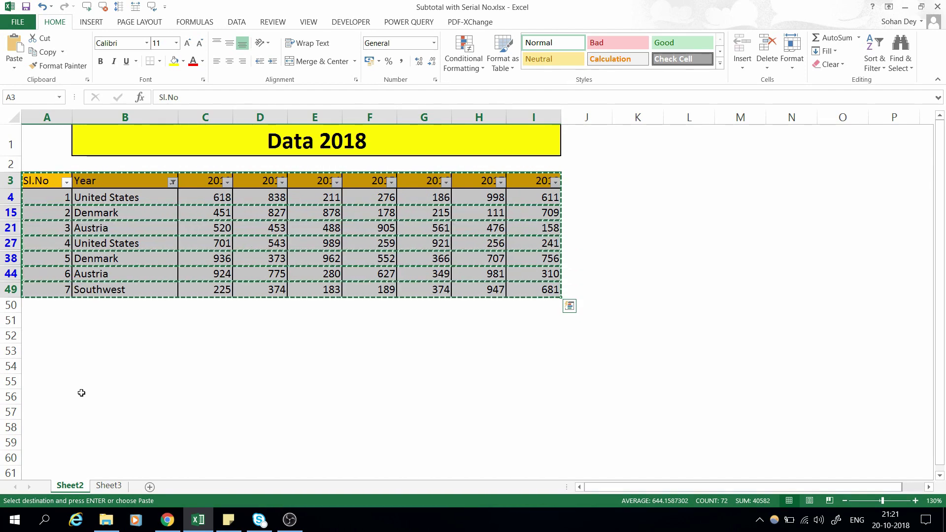
pyautogui.click(49, 197)
pyautogui.press('Up')
pyautogui.hotkey('ctrl', 'a')
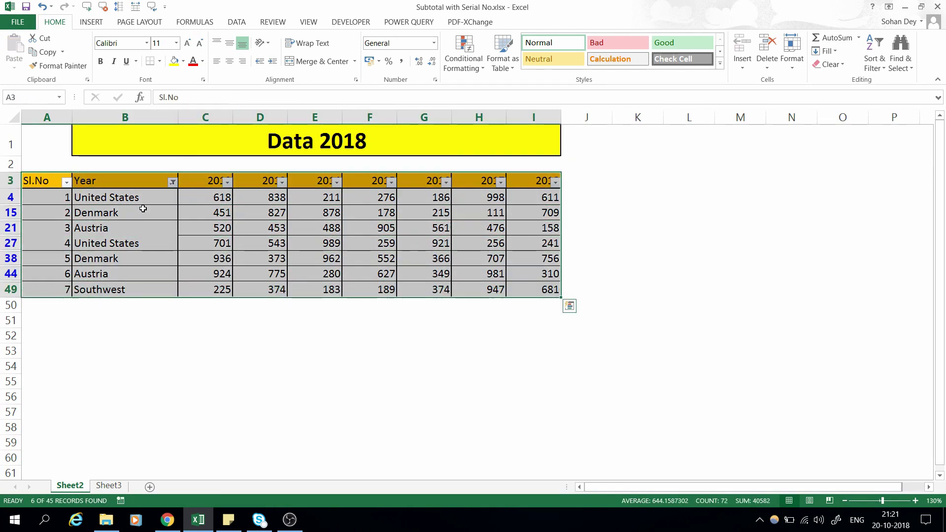
pyautogui.hotkey('alt', ';')
pyautogui.hotkey('ctrl', 'c')
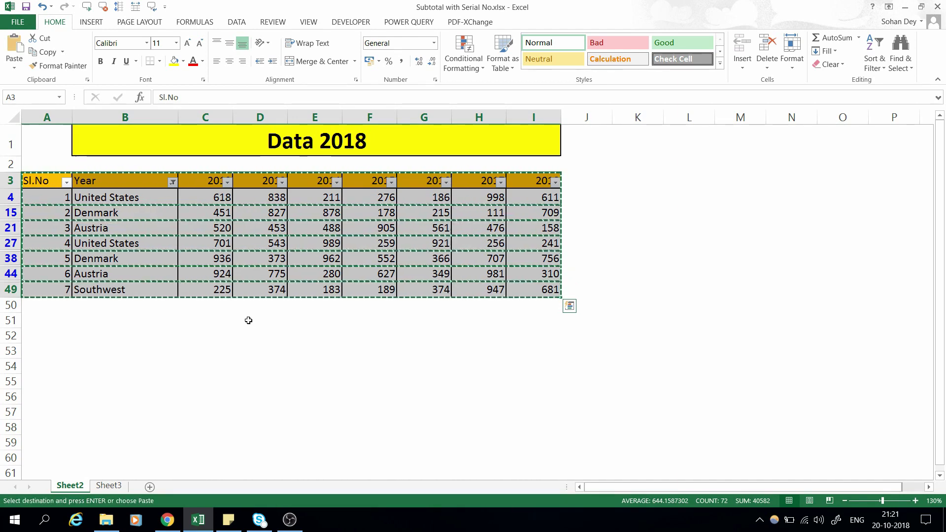
pyautogui.press('Escape')
pyautogui.press('Down')
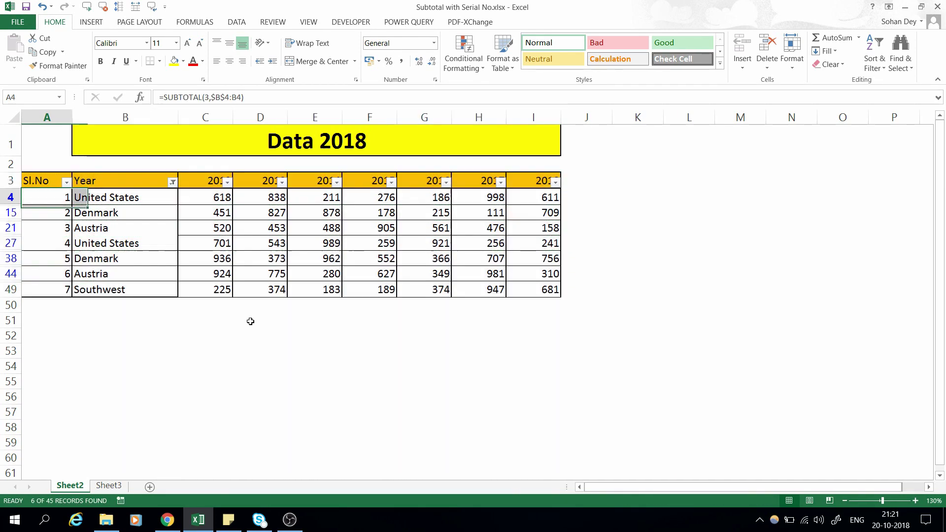
pyautogui.press('Up')
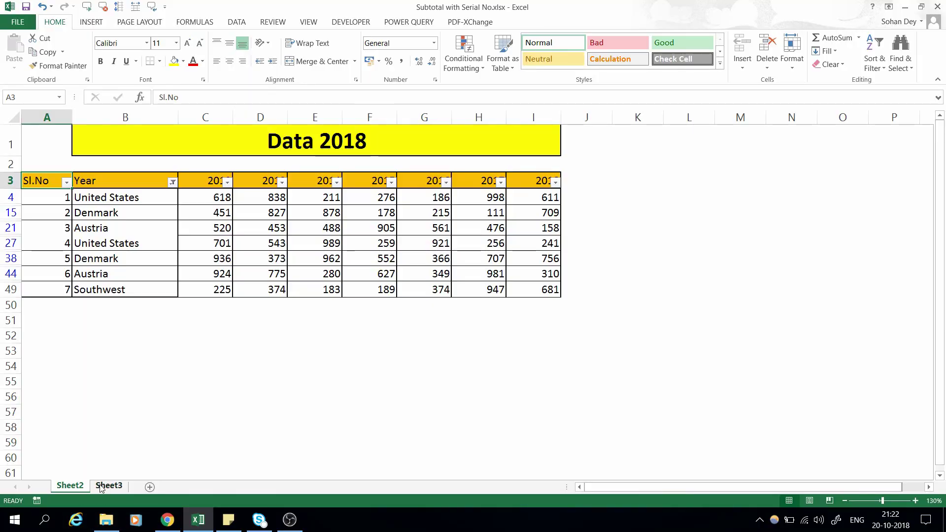
# Step: On Sheet3, widen the country column B slightly
pyautogui.click(109, 486)
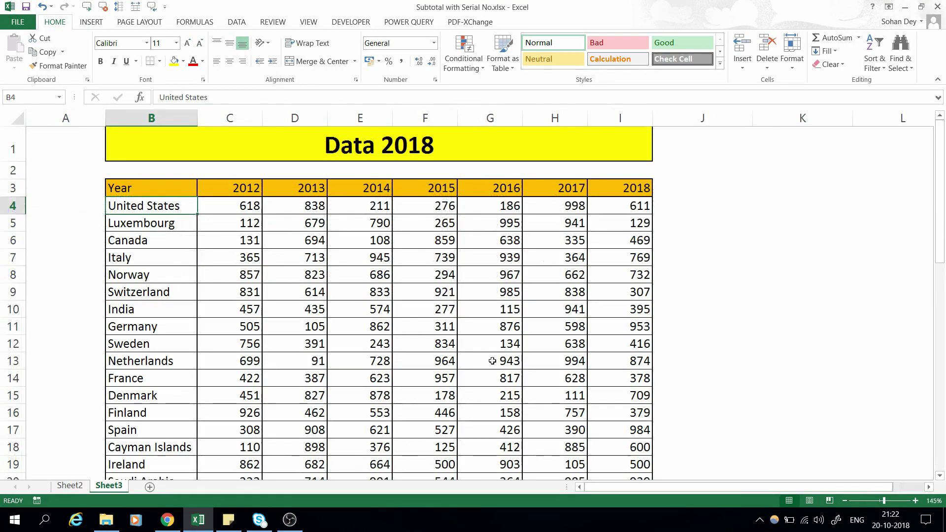
pyautogui.click(150, 191)
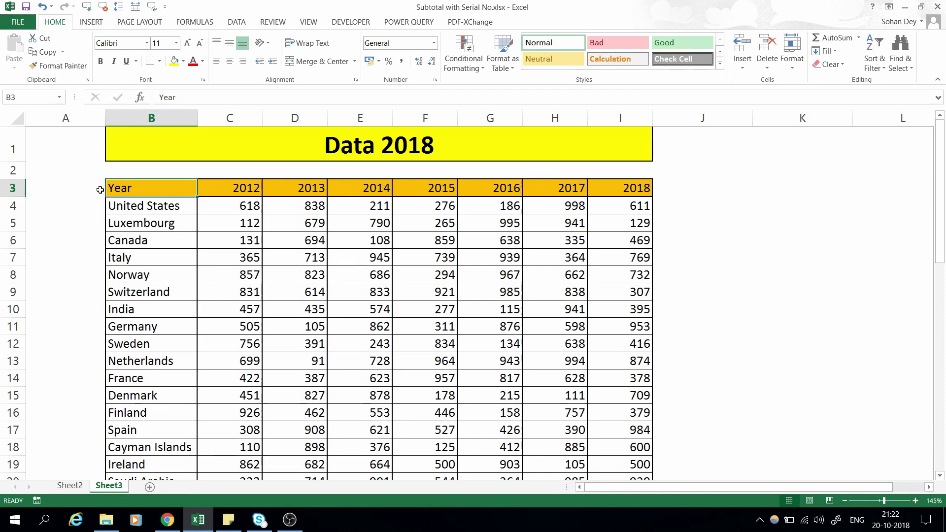
pyautogui.moveTo(196, 118); pyautogui.dragTo(203, 119)
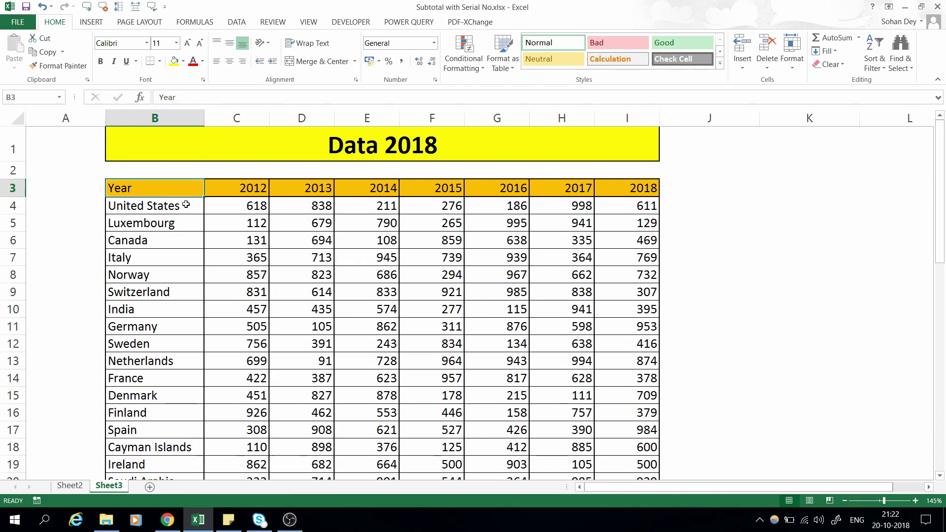
pyautogui.moveTo(212, 188); pyautogui.dragTo(601, 190)
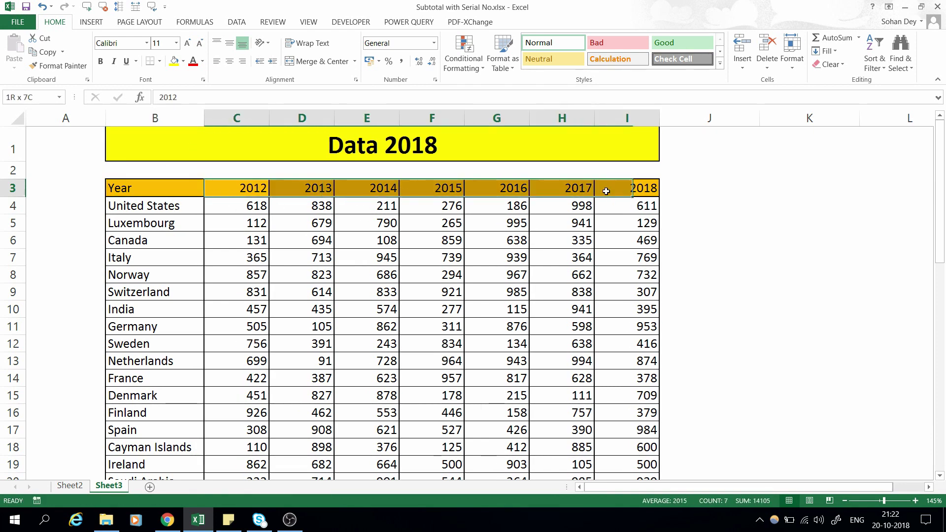
# Step: Look over the cells beside the countries, ending on A3 for the new heading
pyautogui.click(249, 206)
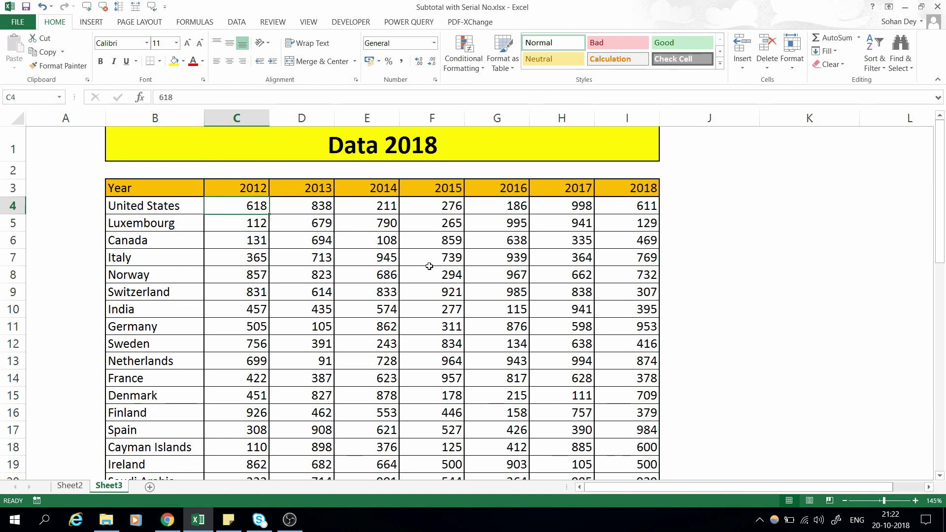
pyautogui.click(75, 206)
pyautogui.click(137, 206)
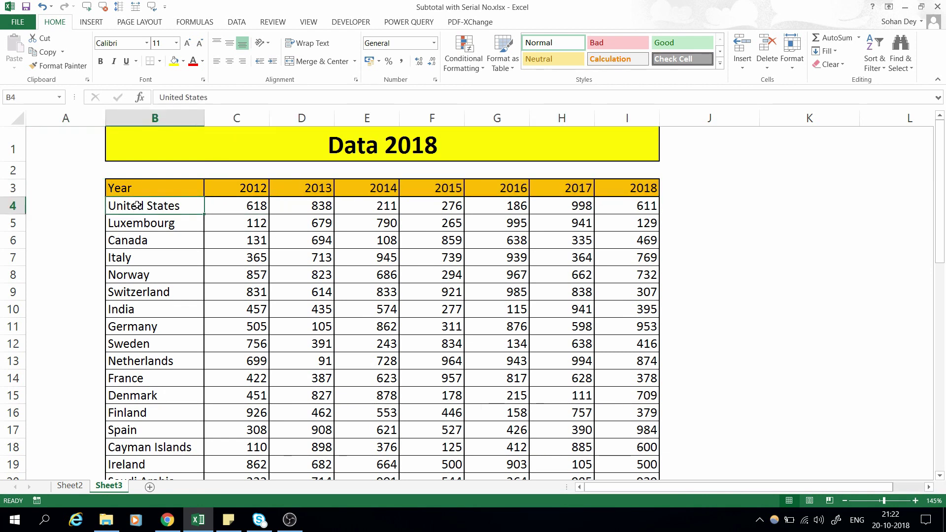
pyautogui.moveTo(69, 206); pyautogui.dragTo(74, 413)
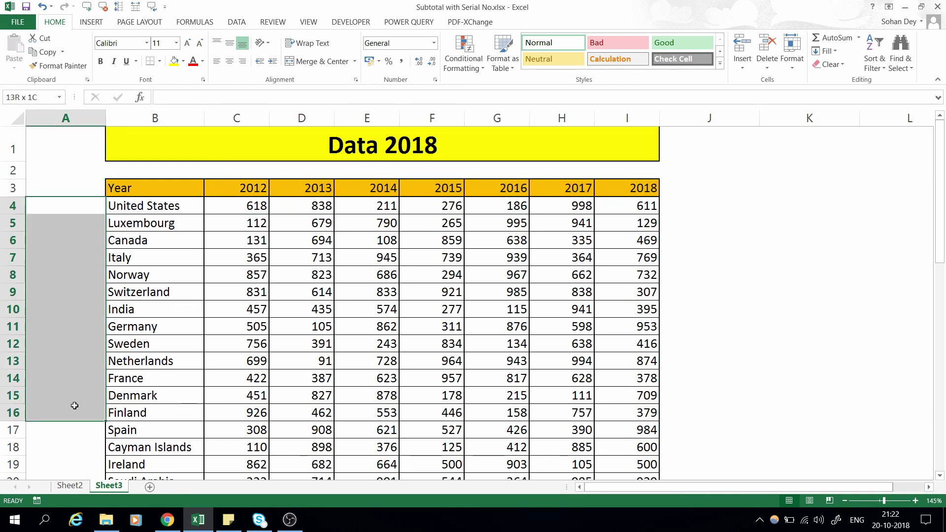
pyautogui.click(136, 183)
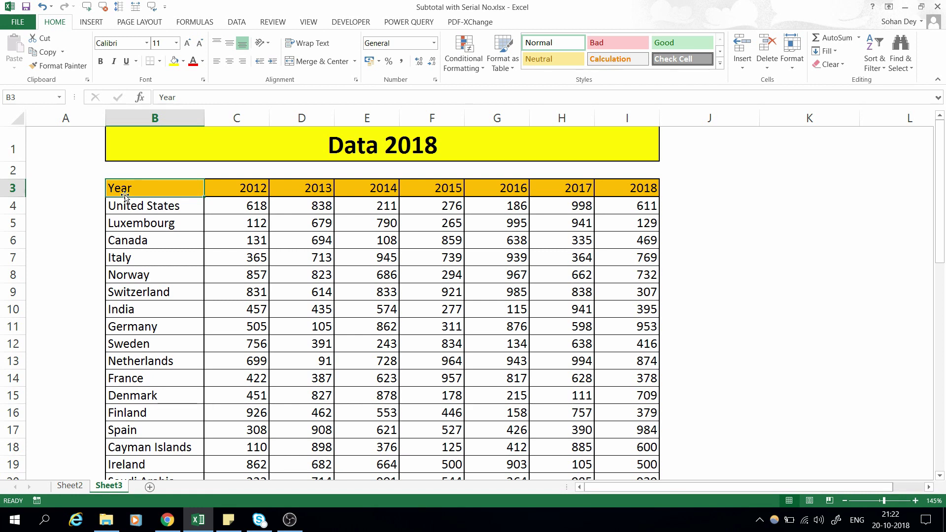
pyautogui.click(93, 191)
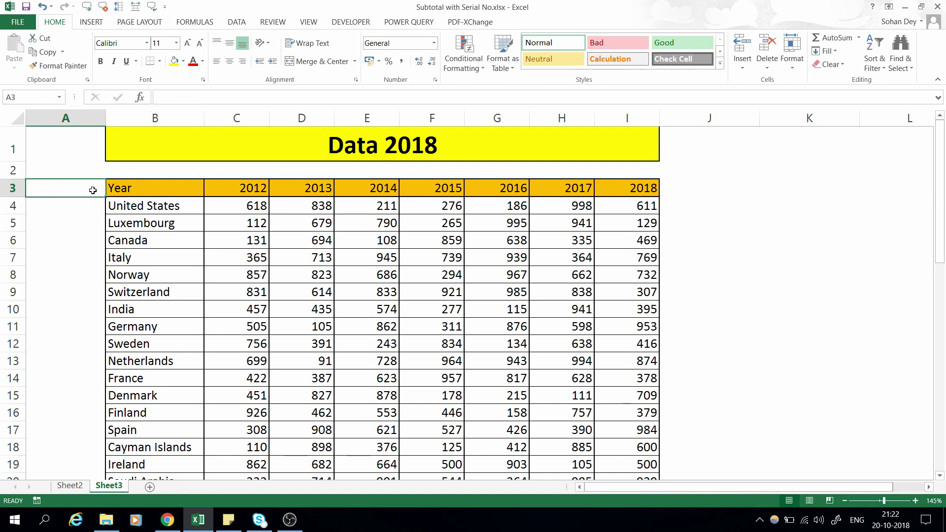
# Step: Enter the heading SL.No in A3 and widen column A to fit it
pyautogui.write('SL.No')
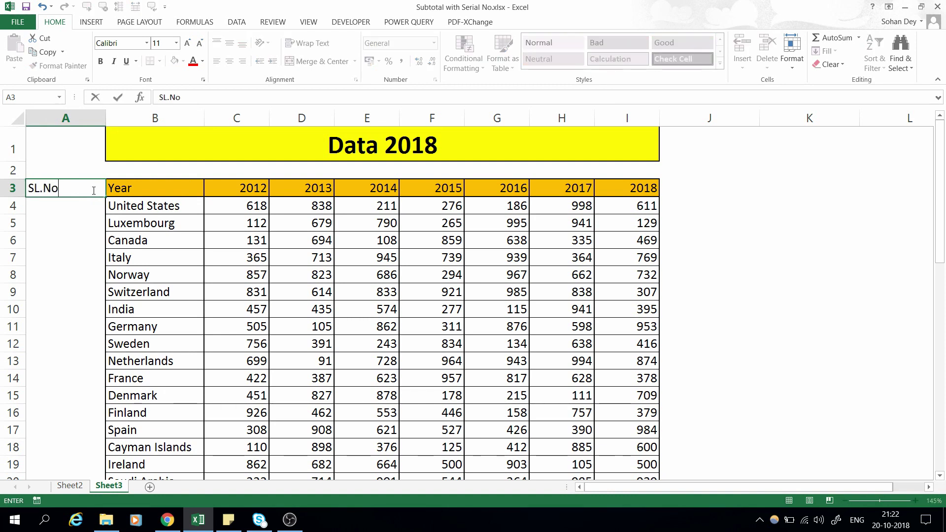
pyautogui.press('Return')
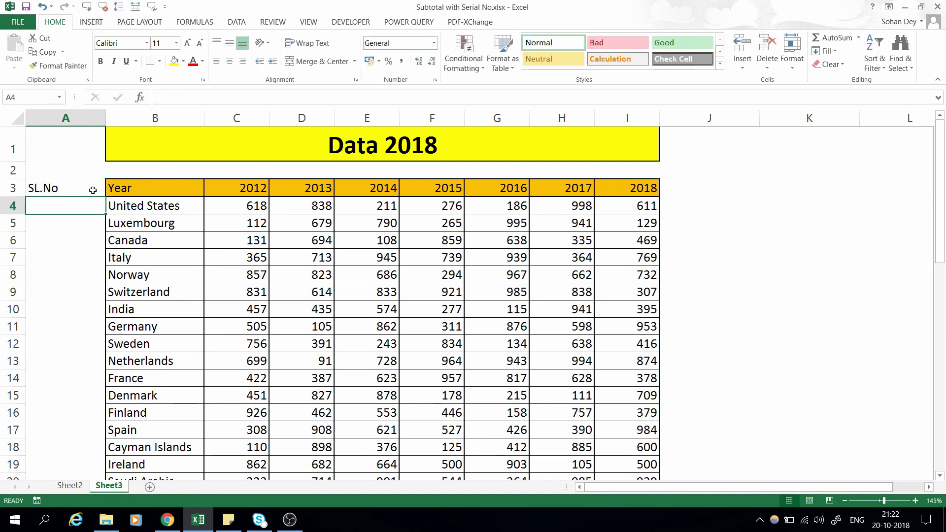
pyautogui.moveTo(105, 118); pyautogui.dragTo(135, 118)
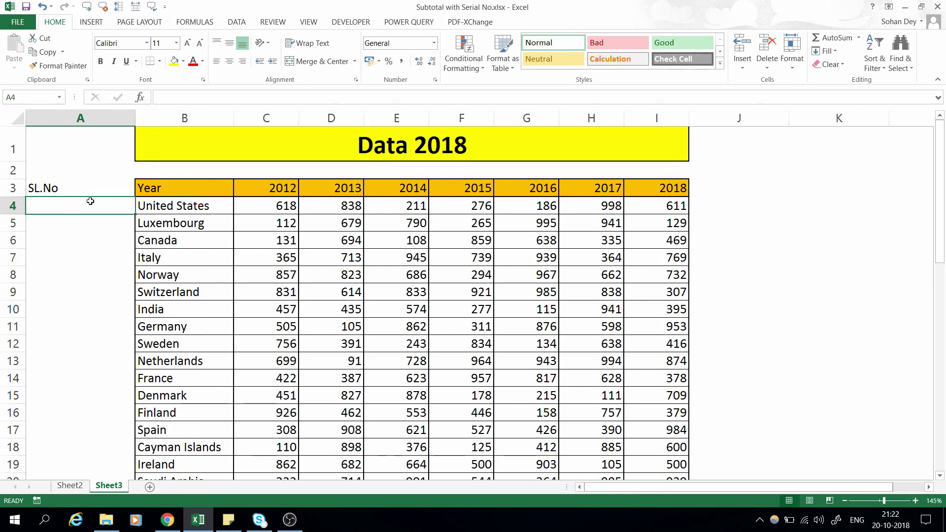
# Step: Begin =SUBTOTAL(3, in A4, picking SUBTOTAL from the suggestions with function number 3
pyautogui.write('=sub')
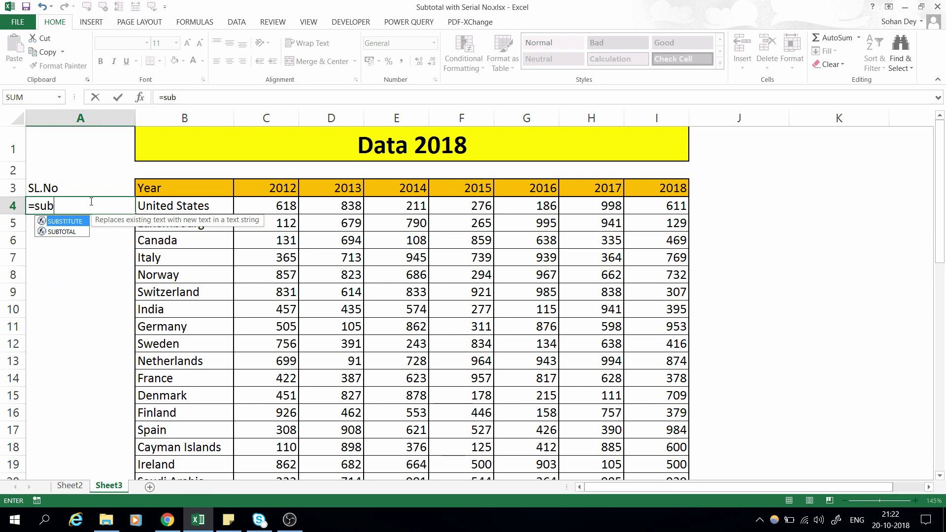
pyautogui.press('Down')
pyautogui.press('Tab')
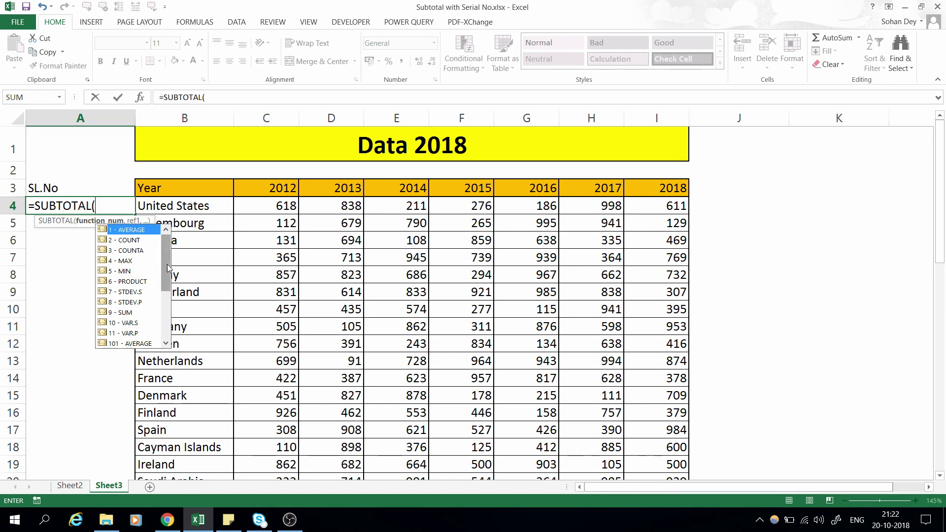
pyautogui.moveTo(167, 264); pyautogui.dragTo(167, 303)
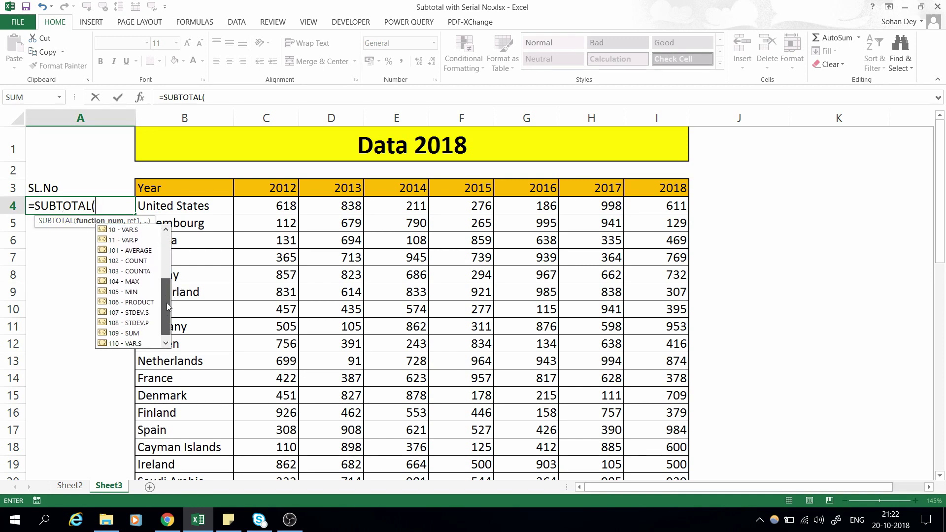
pyautogui.moveTo(166, 303); pyautogui.dragTo(168, 246)
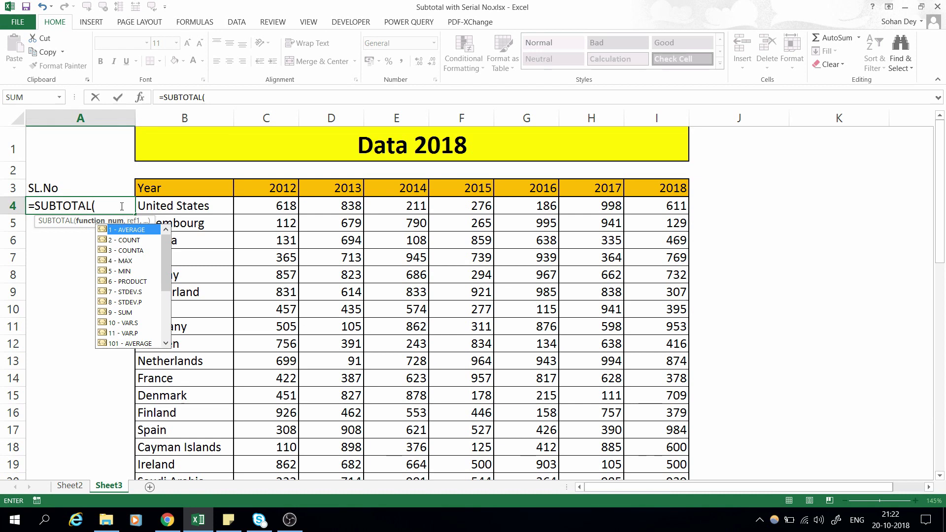
pyautogui.write('3')
pyautogui.write(',')
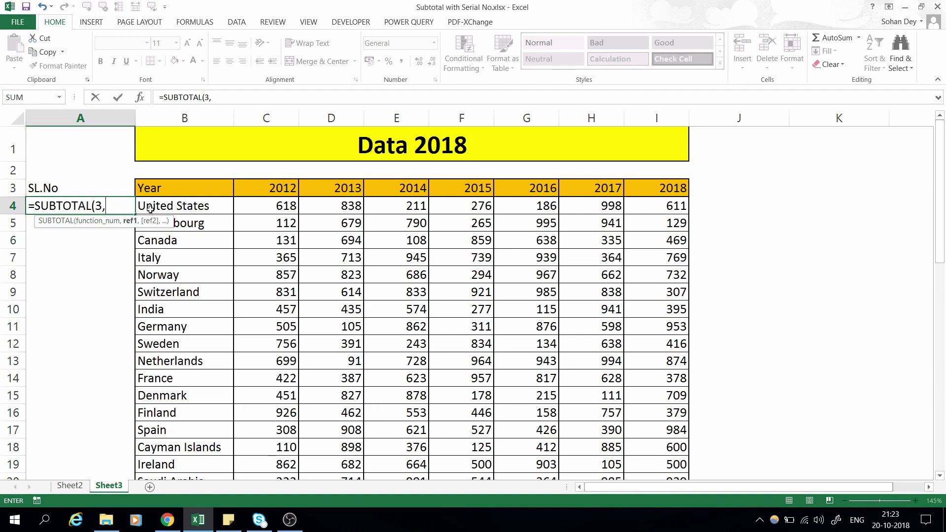
# Step: Add B4 as the reference, make it absolute $B$4, and type a colon
pyautogui.click(174, 204)
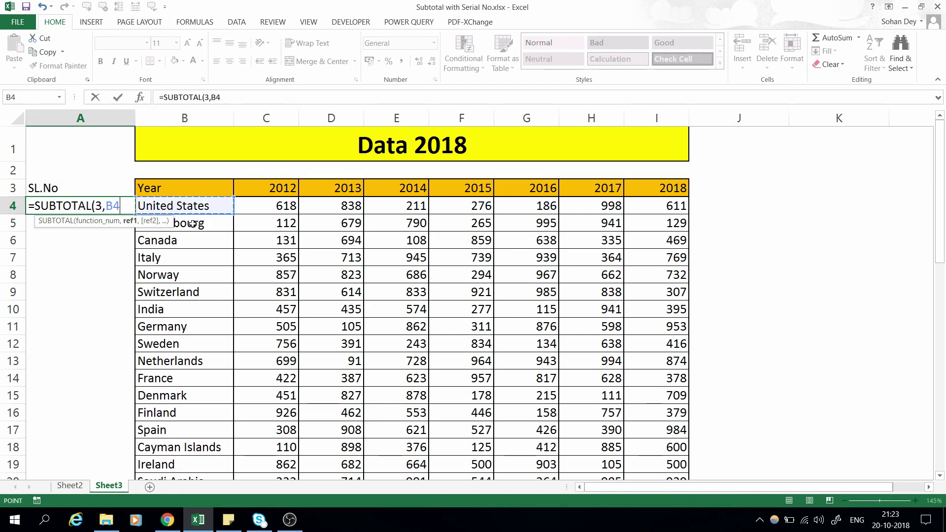
pyautogui.click(194, 206)
pyautogui.scroll(-1, 190, 471)
pyautogui.scroll(-4, 185, 471)
pyautogui.scroll(3, 185, 471)
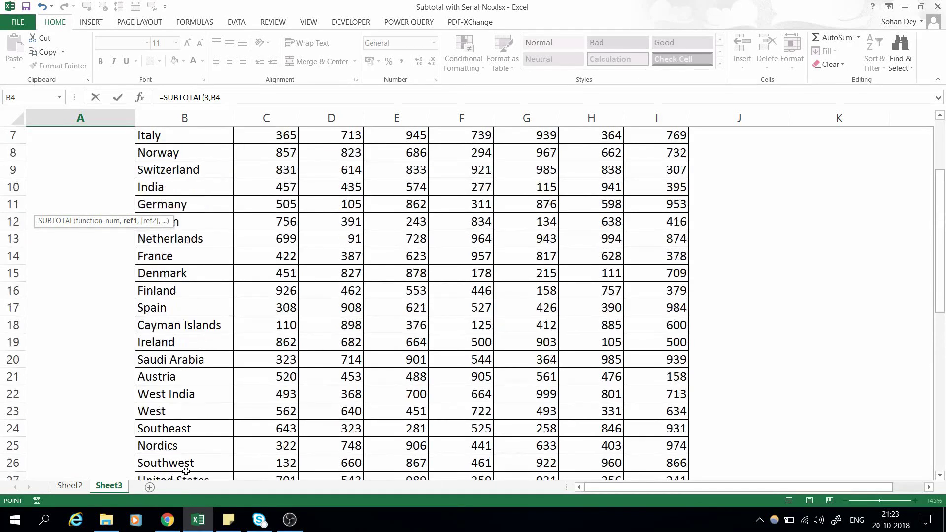
pyautogui.scroll(2, 185, 468)
pyautogui.click(105, 211)
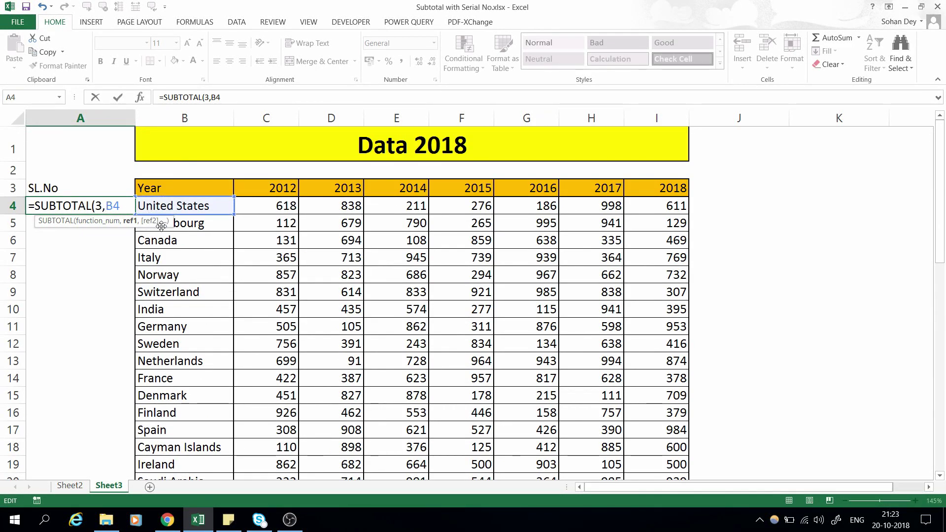
pyautogui.press('F4')
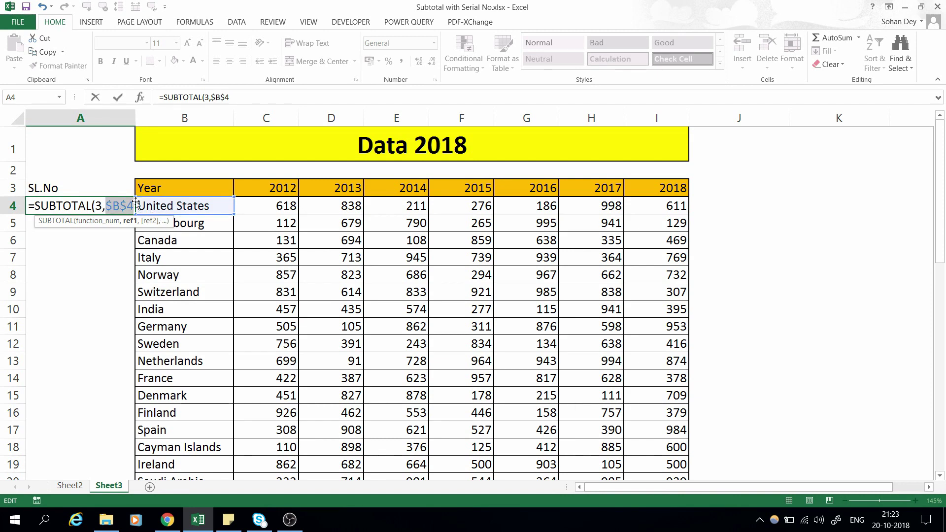
pyautogui.press('Right')
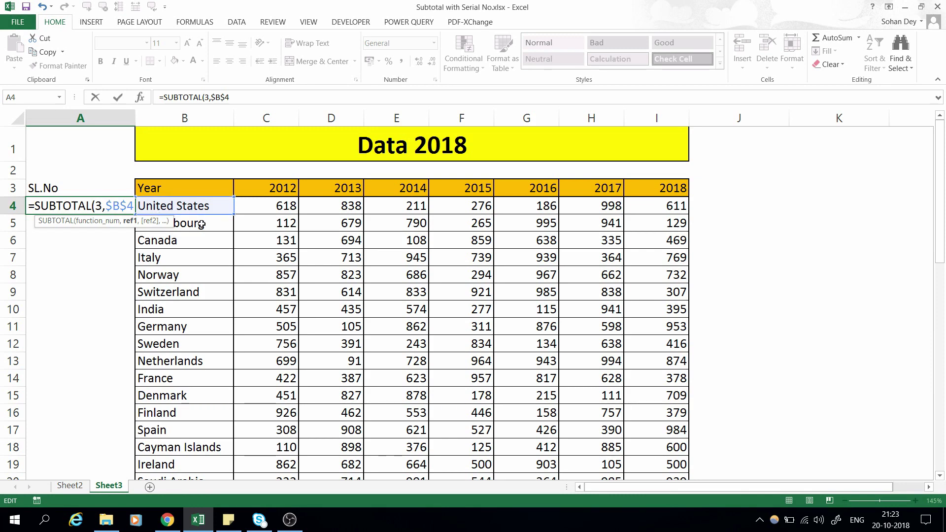
pyautogui.write(':')
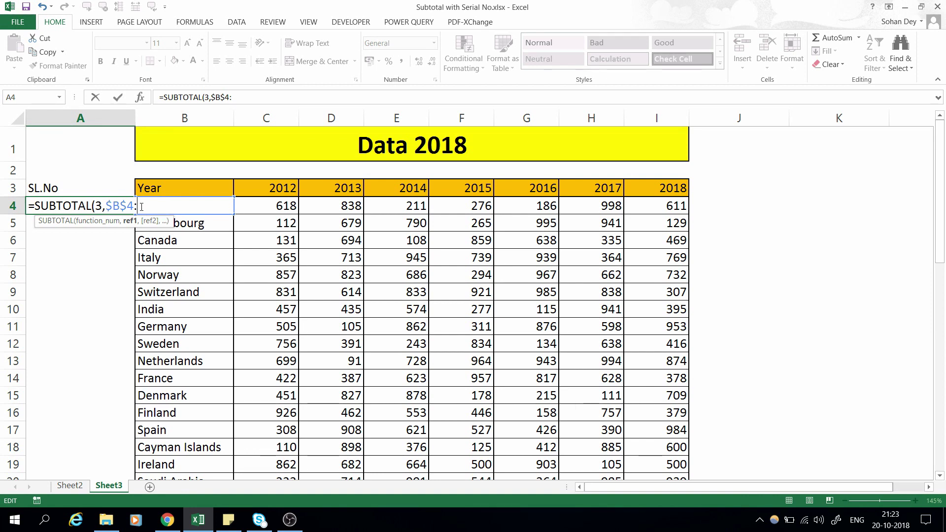
# Step: End the range at B4 and commit =SUBTOTAL(3,$B$4:B4) in A4
pyautogui.click(249, 227)
pyautogui.moveTo(303, 228); pyautogui.dragTo(602, 326)
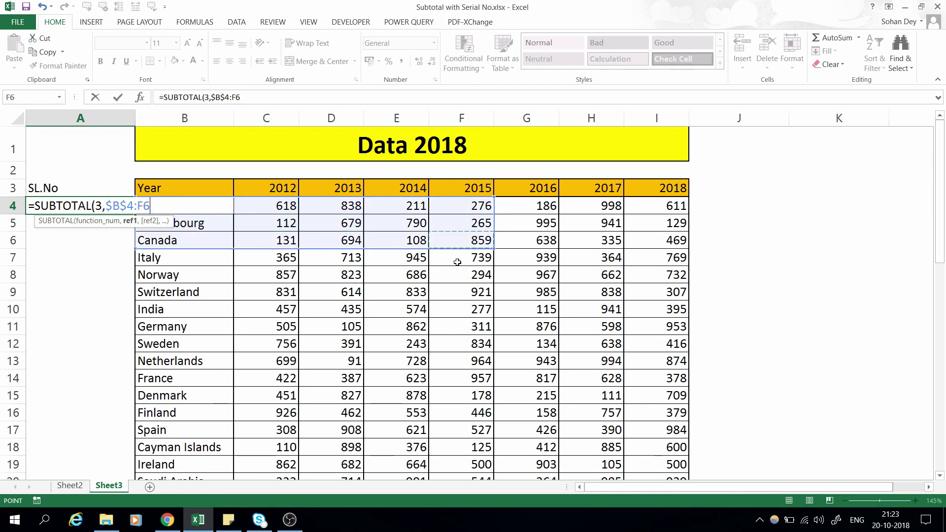
pyautogui.moveTo(633, 343); pyautogui.dragTo(654, 355)
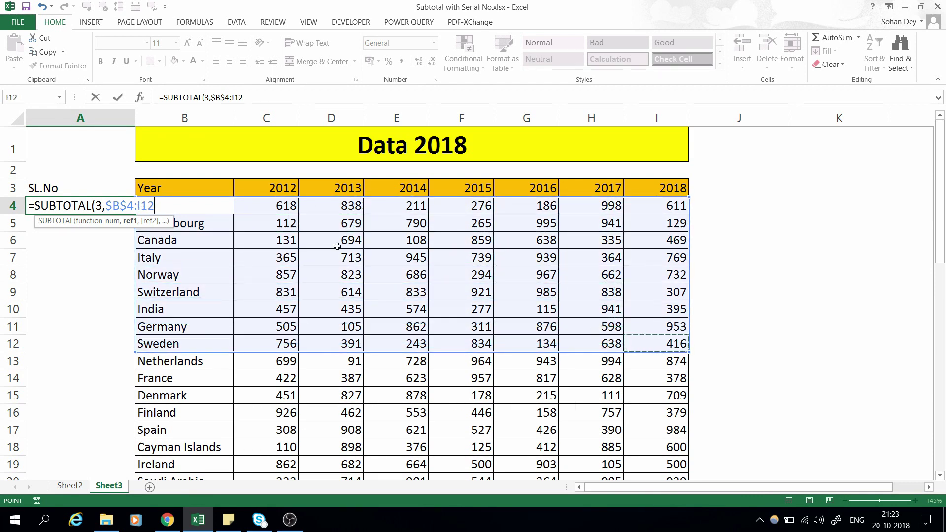
pyautogui.click(272, 209)
pyautogui.press('Left')
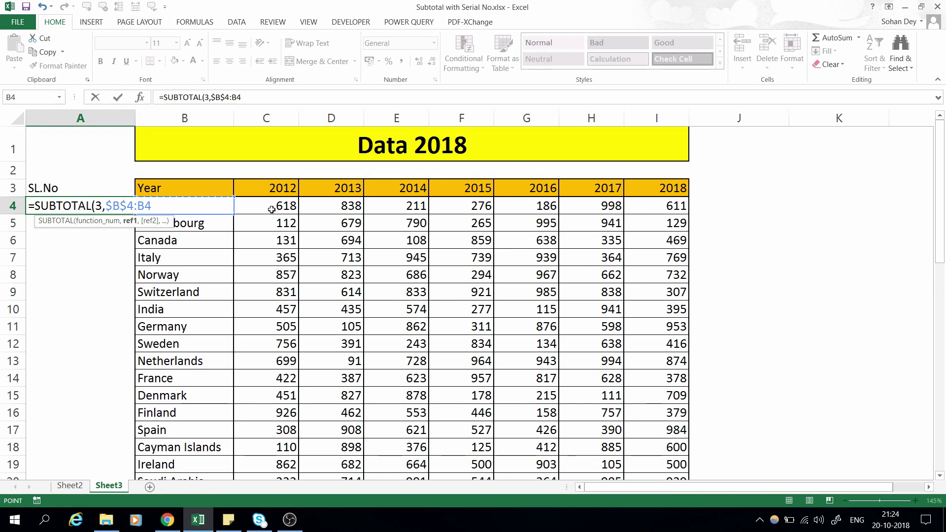
pyautogui.write(')')
pyautogui.hotkey('ctrl', 'Return')
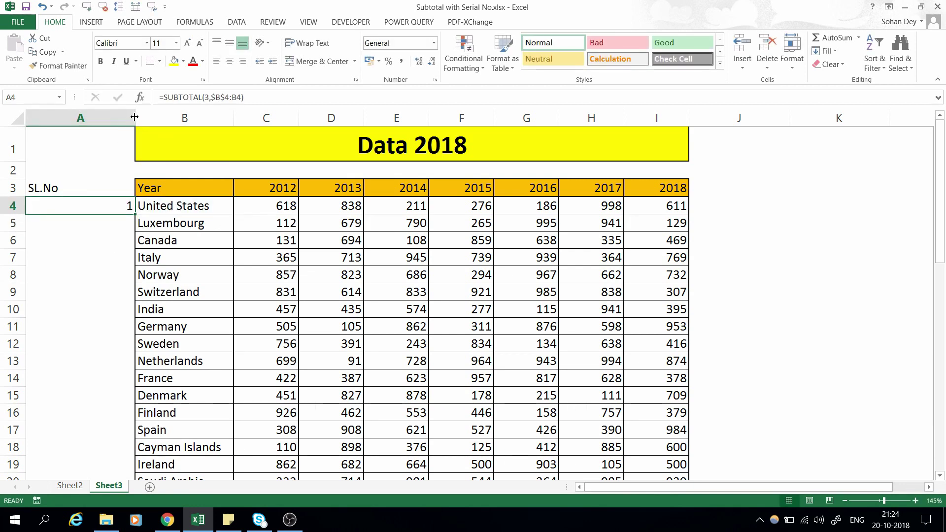
# Step: Narrow column A and fill A4:A49 with the SUBTOTAL serial formula
pyautogui.moveTo(135, 119); pyautogui.dragTo(120, 118)
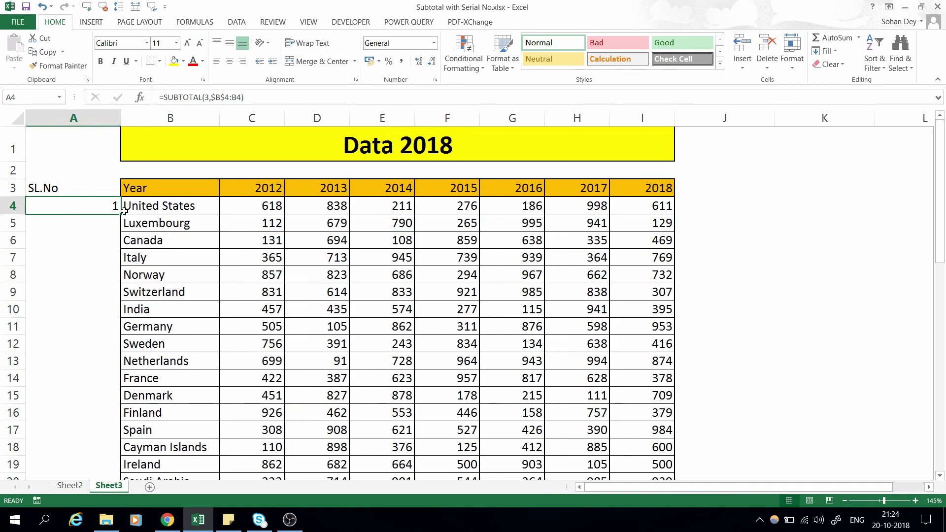
pyautogui.click(124, 209)
pyautogui.hotkey('ctrl', 'Down')
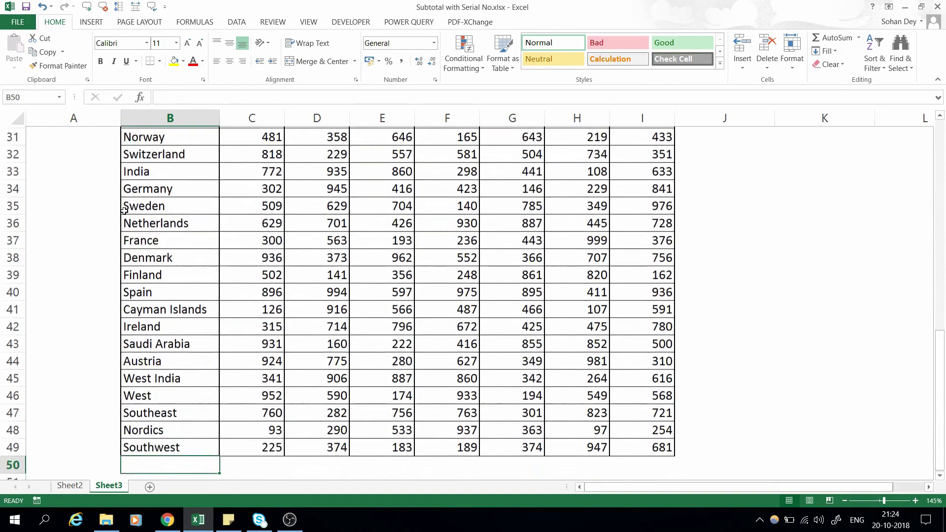
pyautogui.press('Left')
pyautogui.hotkey('ctrl', 'shift', 'Up')
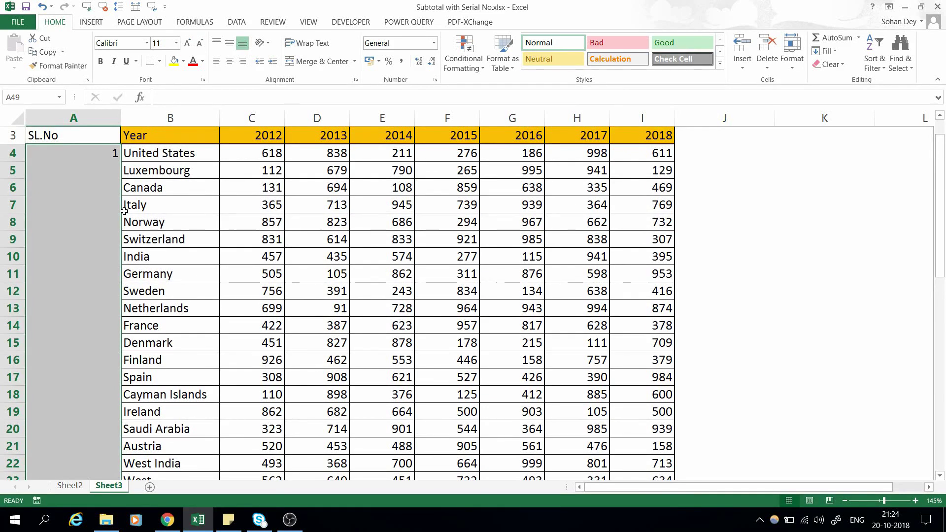
pyautogui.scroll(-2, 124, 210)
pyautogui.scroll(-10, 124, 210)
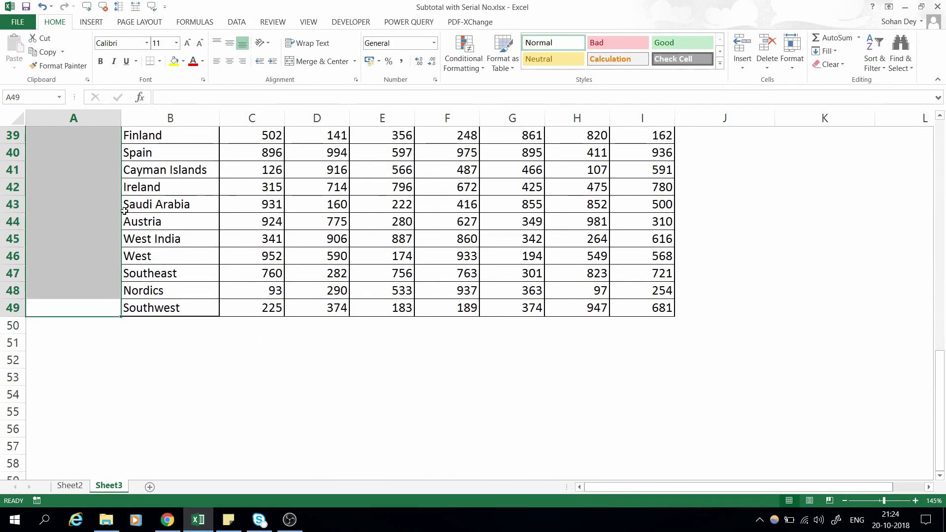
pyautogui.hotkey('ctrl', 'v')
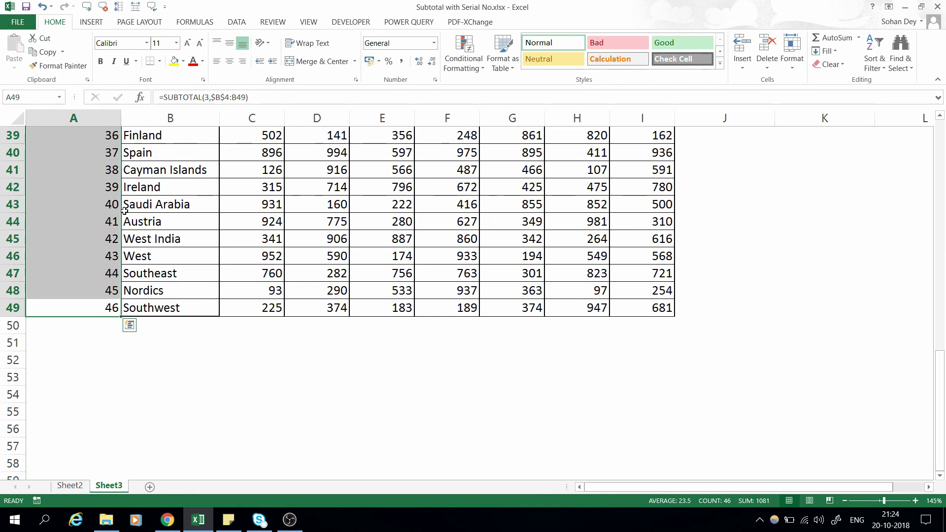
# Step: Return to the top of the sheet and check the formula in A4
pyautogui.hotkey('ctrl', 'Home')
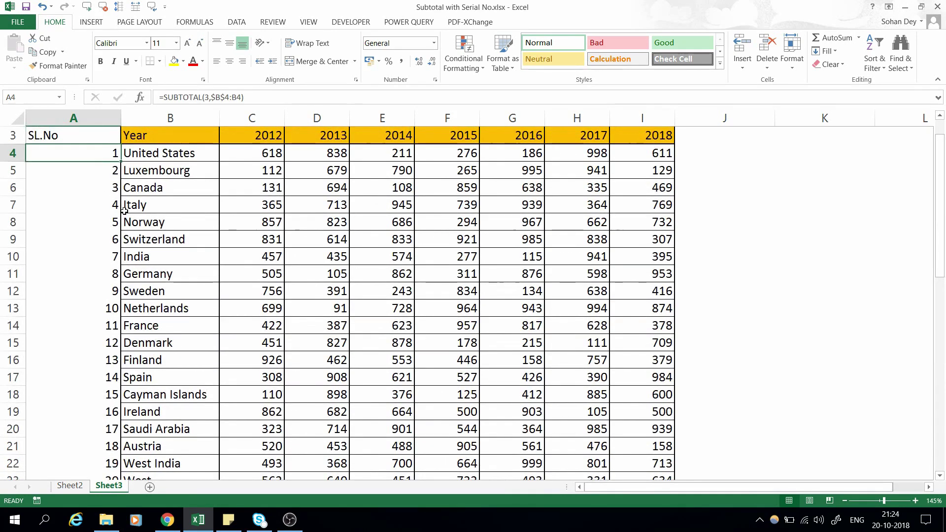
pyautogui.press('Down')
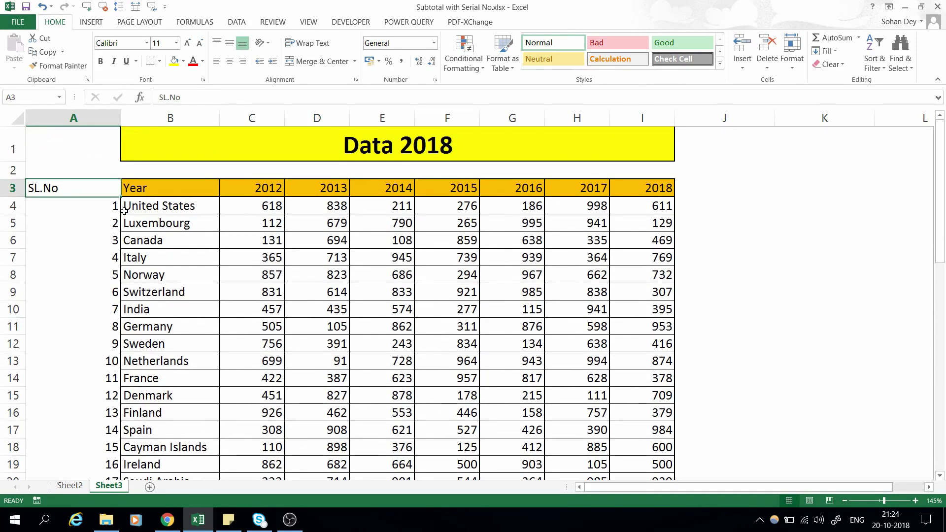
pyautogui.press('Down')
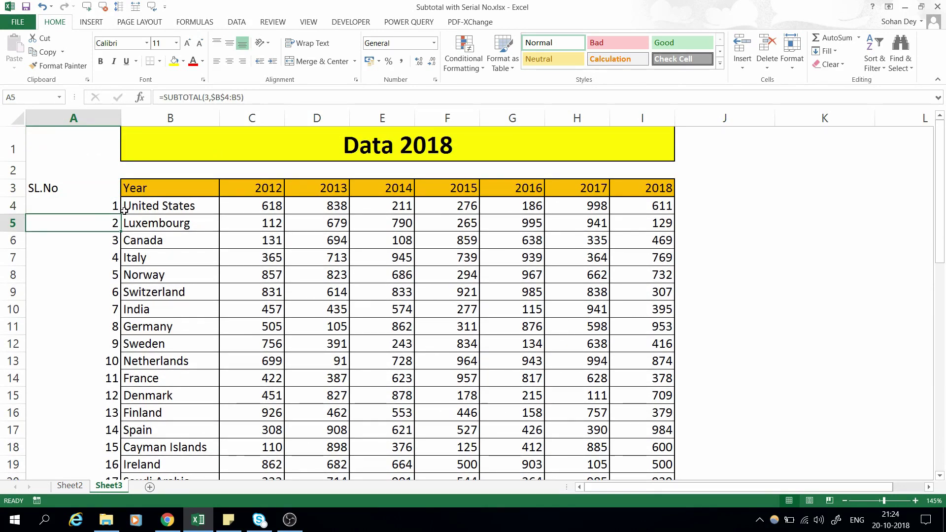
pyautogui.press('Up')
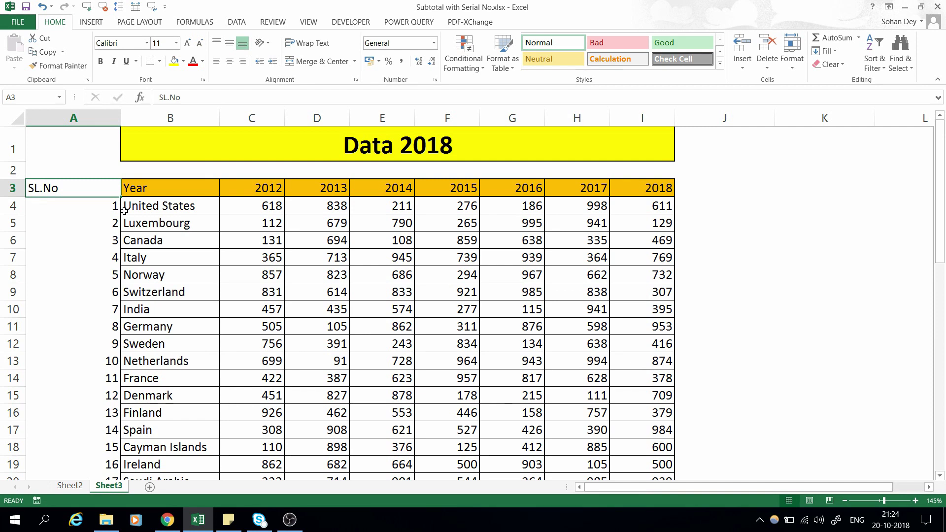
# Step: Narrow column A further and turn on header filters
pyautogui.moveTo(121, 118); pyautogui.dragTo(109, 119)
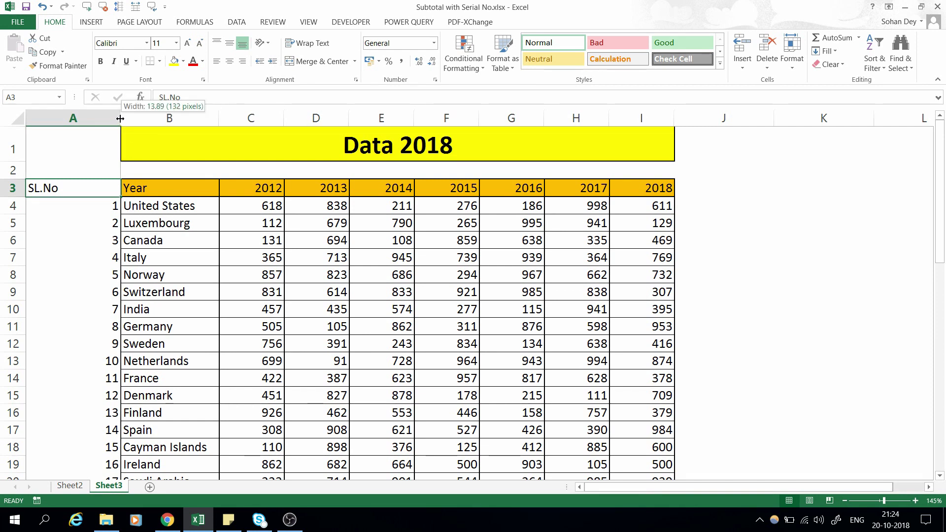
pyautogui.hotkey('ctrl', 'shift', 'l')
pyautogui.press('Right')
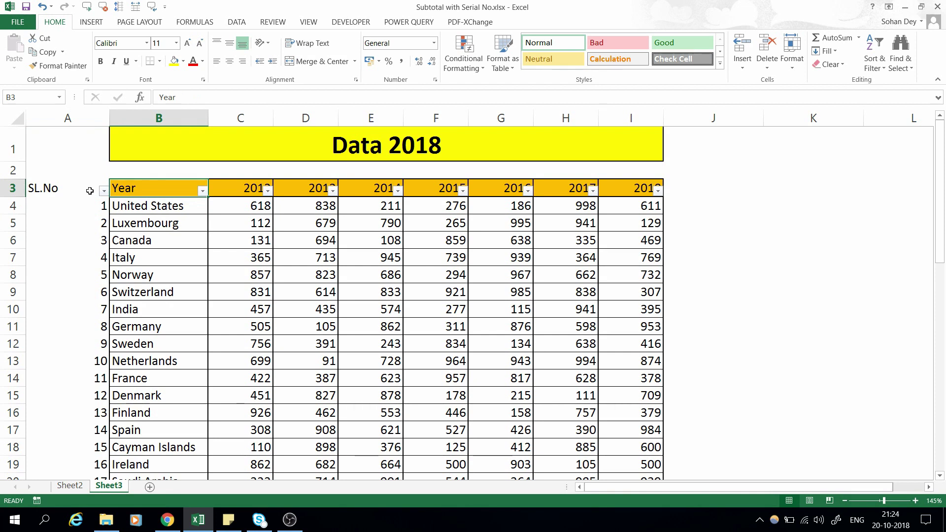
# Step: Filter the Year column to Finland, Germany and India, then check the formula in A10
pyautogui.hotkey('alt', 'Down')
pyautogui.press('Tab')
pyautogui.press('Tab')
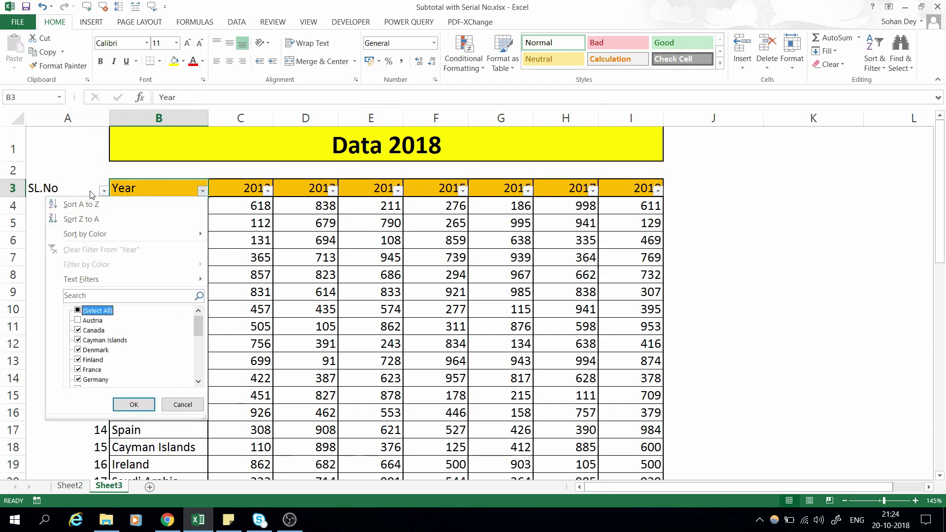
pyautogui.press('space')
pyautogui.press('Down')
pyautogui.press('Down')
pyautogui.press('Down')
pyautogui.press('Down')
pyautogui.press('Down')
pyautogui.press('space')
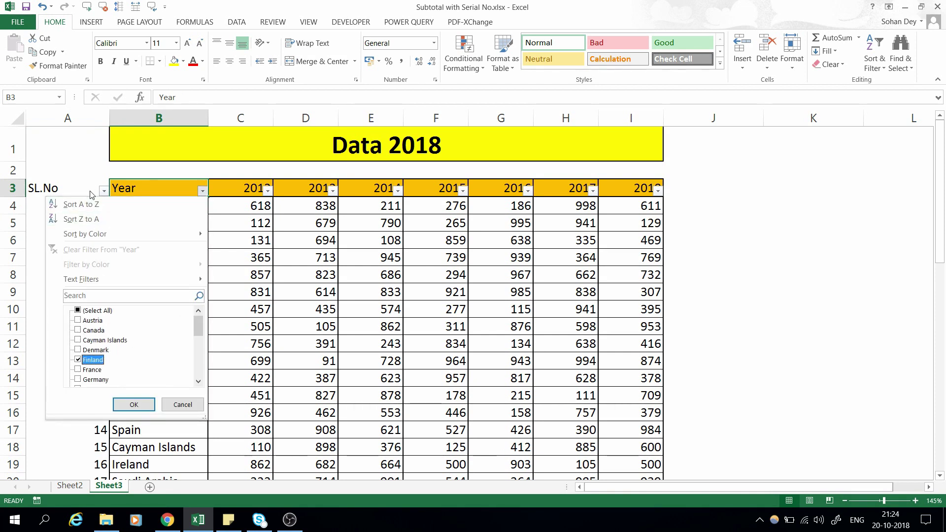
pyautogui.press('Down')
pyautogui.press('Down')
pyautogui.press('space')
pyautogui.press('Down')
pyautogui.press('space')
pyautogui.press('Down')
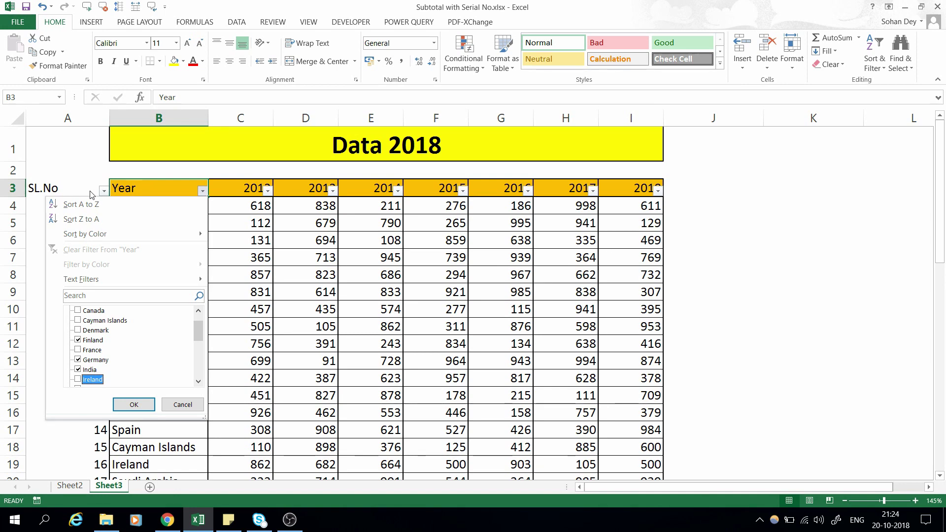
pyautogui.press('Return')
pyautogui.press('Left')
pyautogui.press('Down')
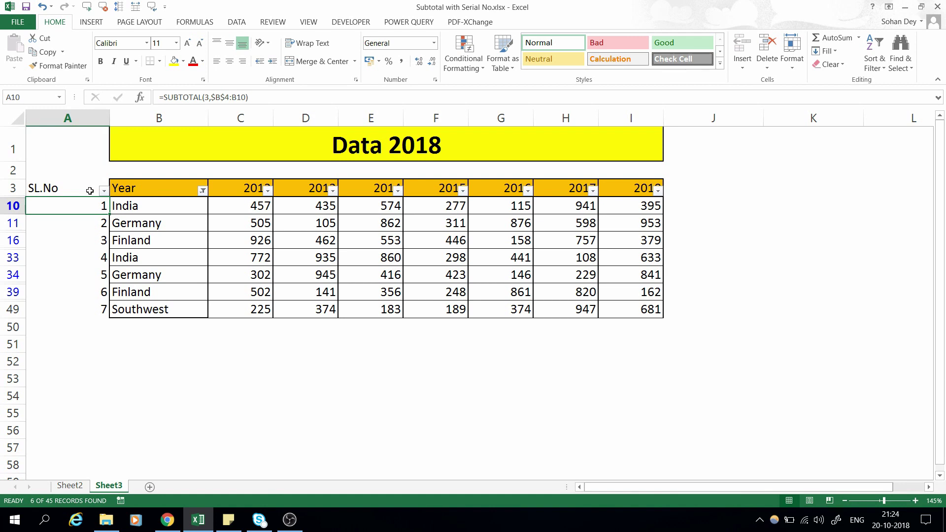
# Step: Select the visible SL.No values and country names, checking serials in A10 and A49
pyautogui.hotkey('shift', 'Down')
pyautogui.hotkey('ctrl', 'shift', 'Down')
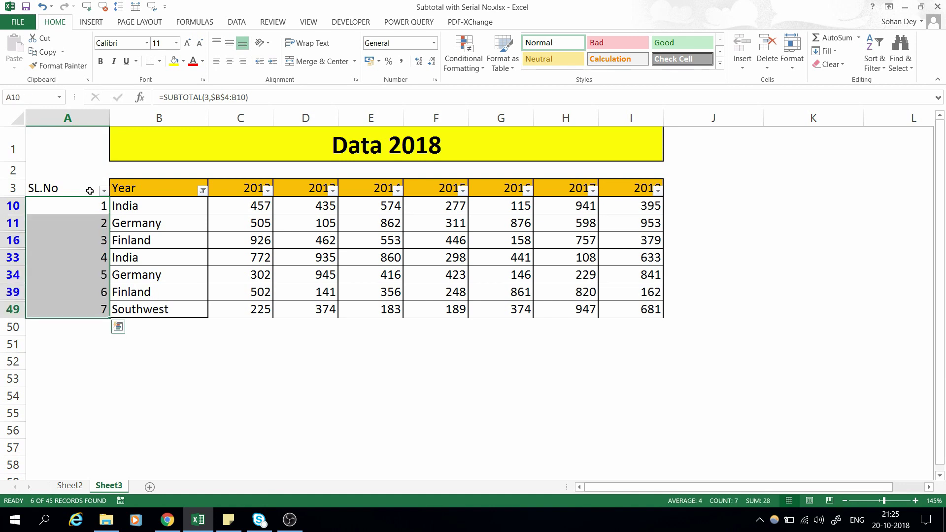
pyautogui.press('Right')
pyautogui.hotkey('ctrl', 'shift', 'Down')
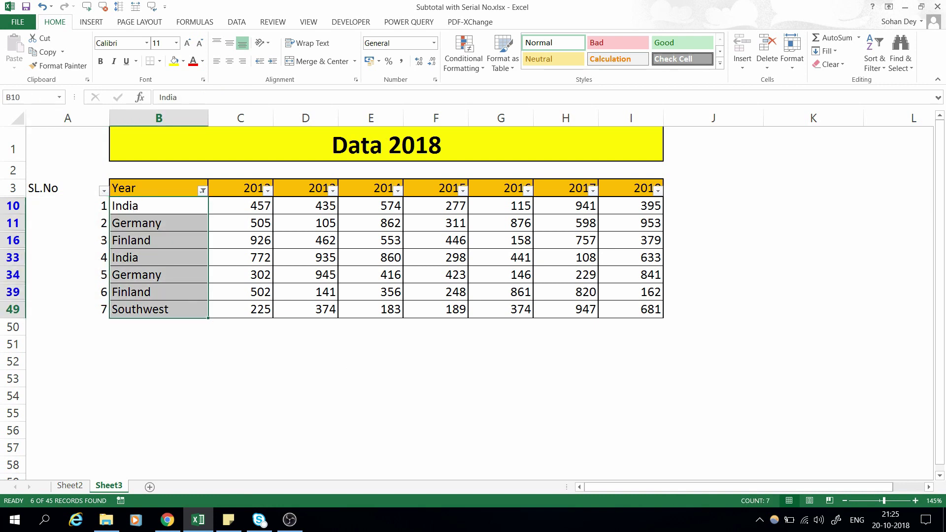
pyautogui.click(91, 202)
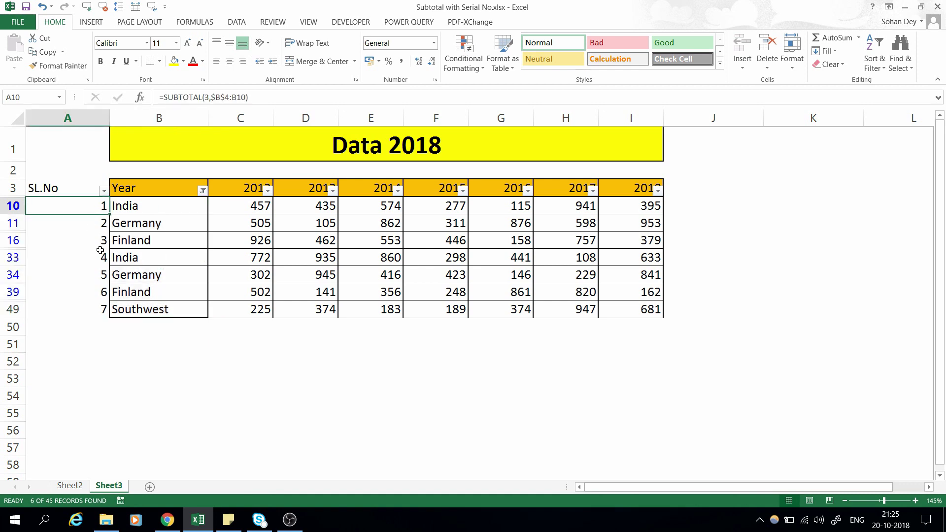
pyautogui.click(94, 303)
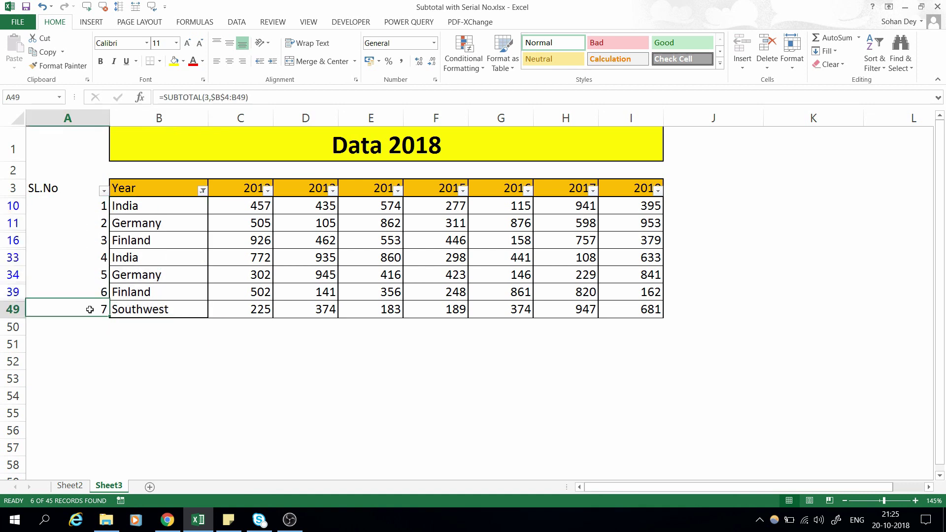
# Step: Add Netherlands, Saudi Arabia and Southeast to the Year filter
pyautogui.click(168, 189)
pyautogui.hotkey('alt', 'Down')
pyautogui.press('Down')
pyautogui.press('Down')
pyautogui.press('Down')
pyautogui.press('Down')
pyautogui.press('Down')
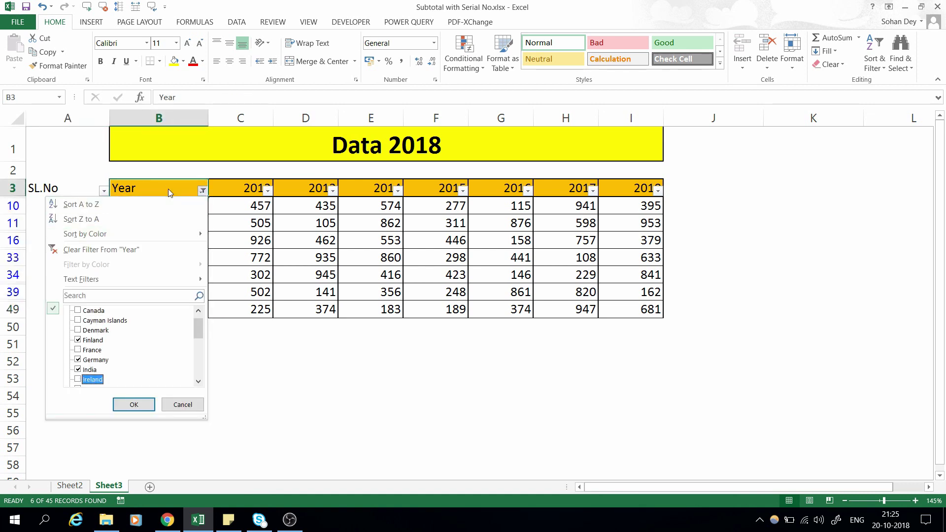
pyautogui.press('Down')
pyautogui.press('Down')
pyautogui.press('Down')
pyautogui.press('Down')
pyautogui.press('Down')
pyautogui.press('Down')
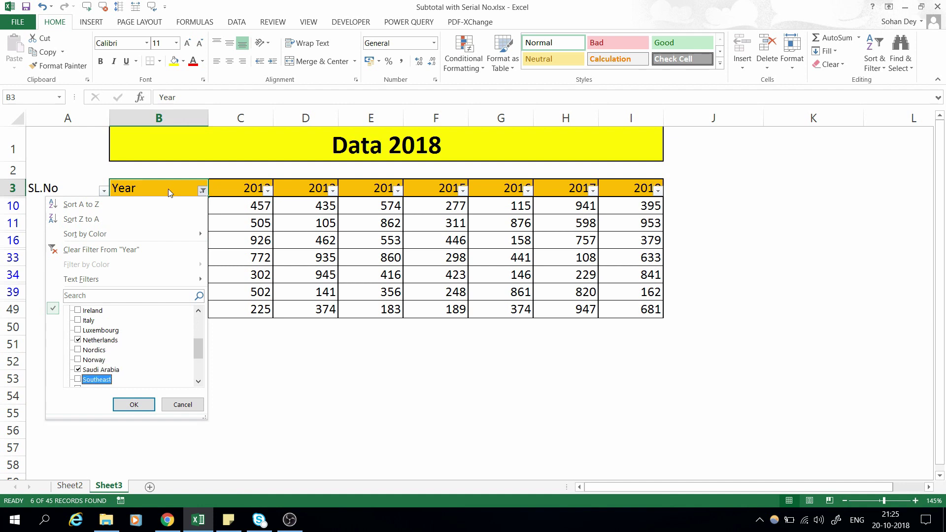
pyautogui.press('Down')
pyautogui.press('Down')
pyautogui.press('Return')
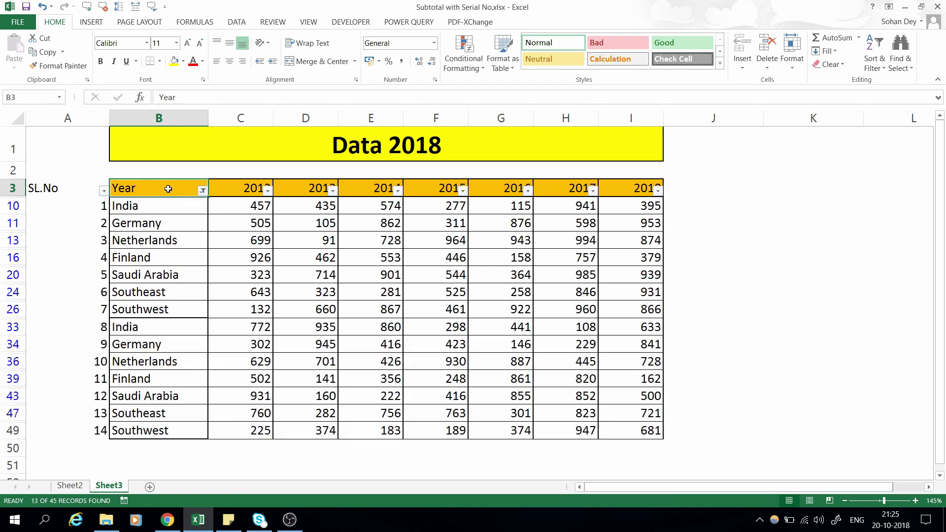
pyautogui.press('Left')
pyautogui.press('Down')
pyautogui.hotkey('ctrl', 'shift', 'Down')
# Step: Select the renumbered SL.No values 1 to 14 to review them
pyautogui.press('Right')
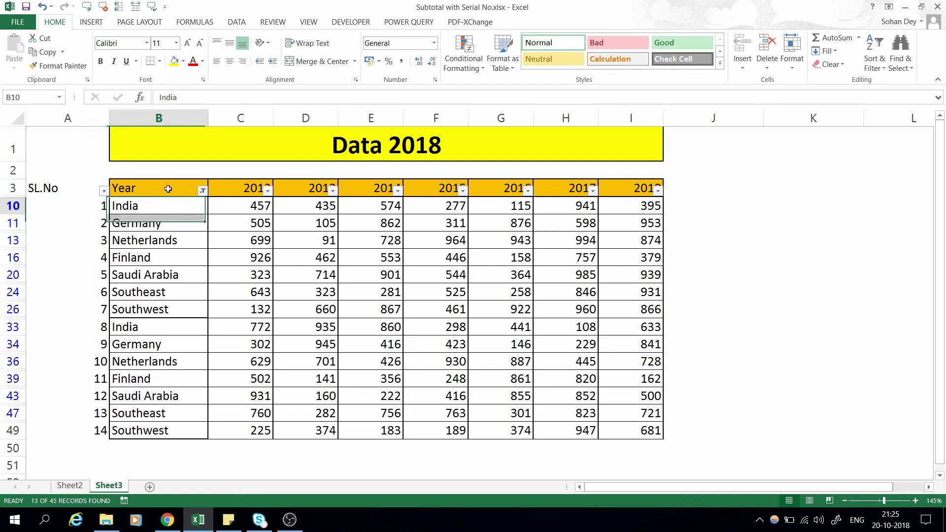
pyautogui.press('Left')
pyautogui.hotkey('ctrl', 'shift', 'Down')
pyautogui.press('Up')
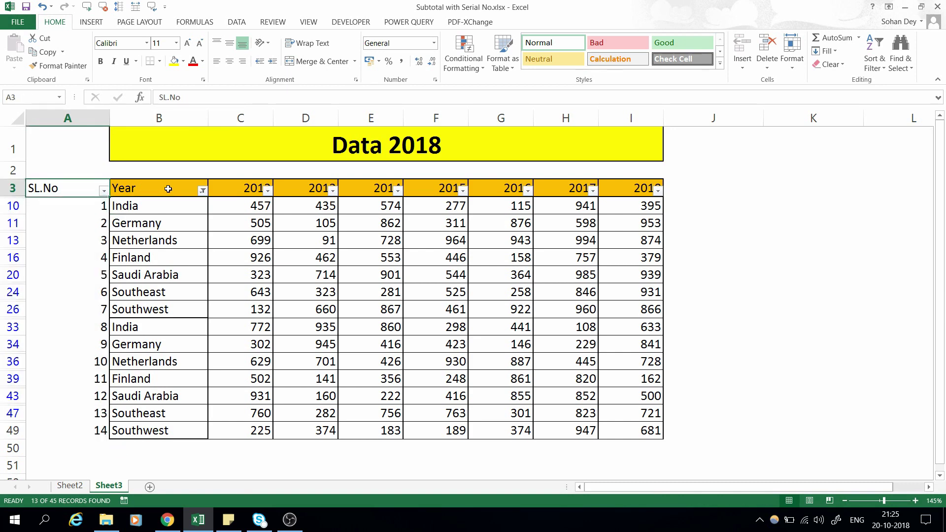